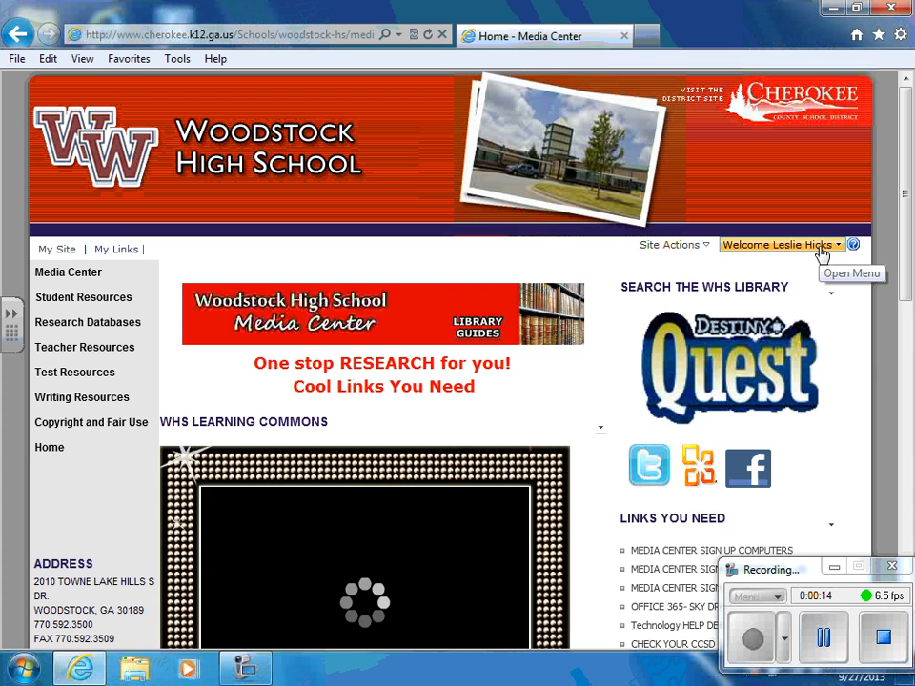
Open NoodleTools through the Library Guides' Research Databases guide and sign in with the Personal ID and account password
click(386, 338)
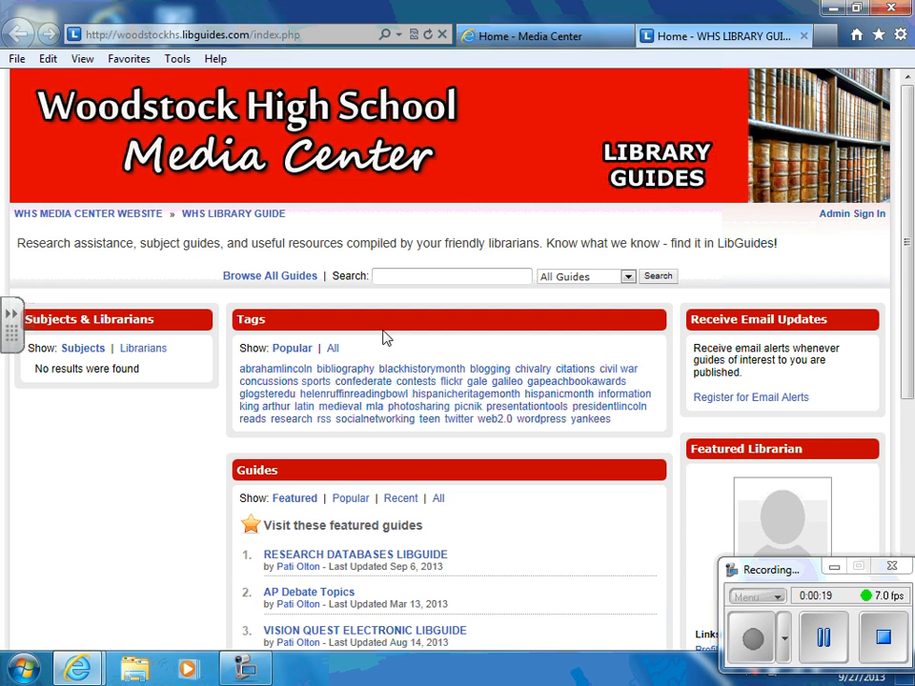
click(421, 563)
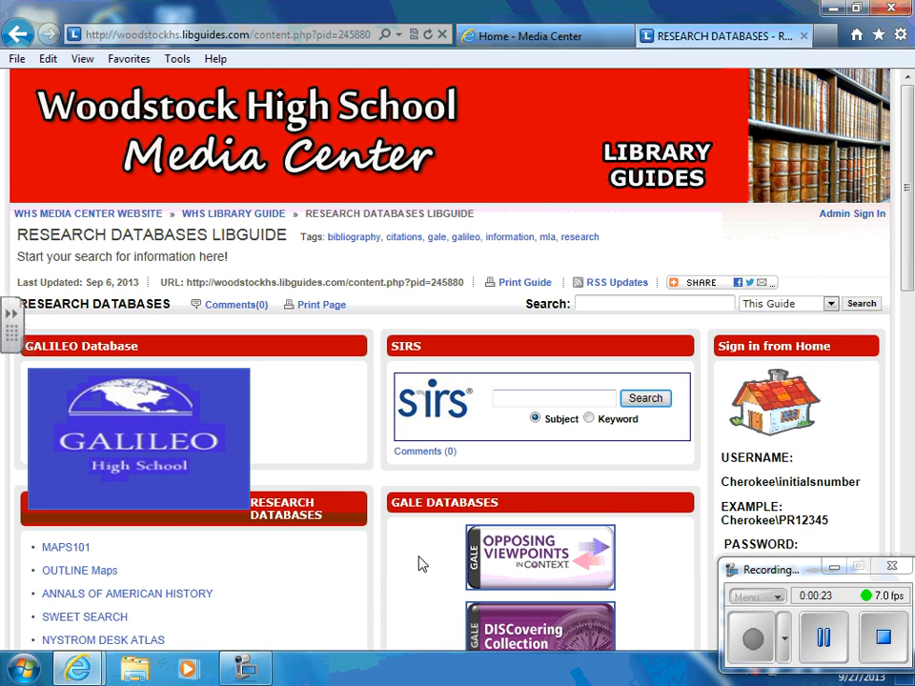
scroll(421, 563, down, 5)
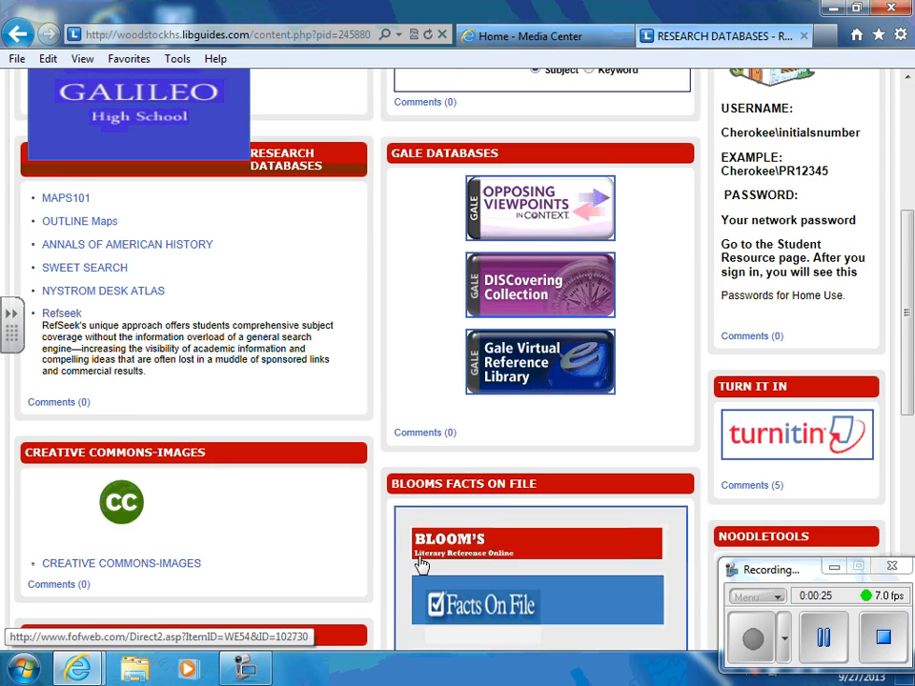
scroll(420, 563, down, 2)
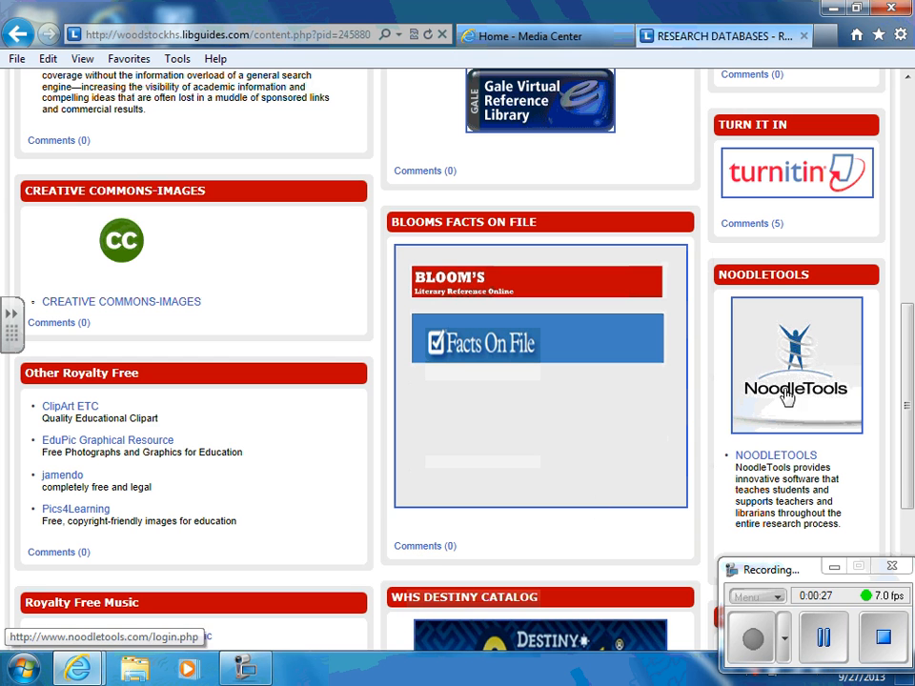
click(812, 366)
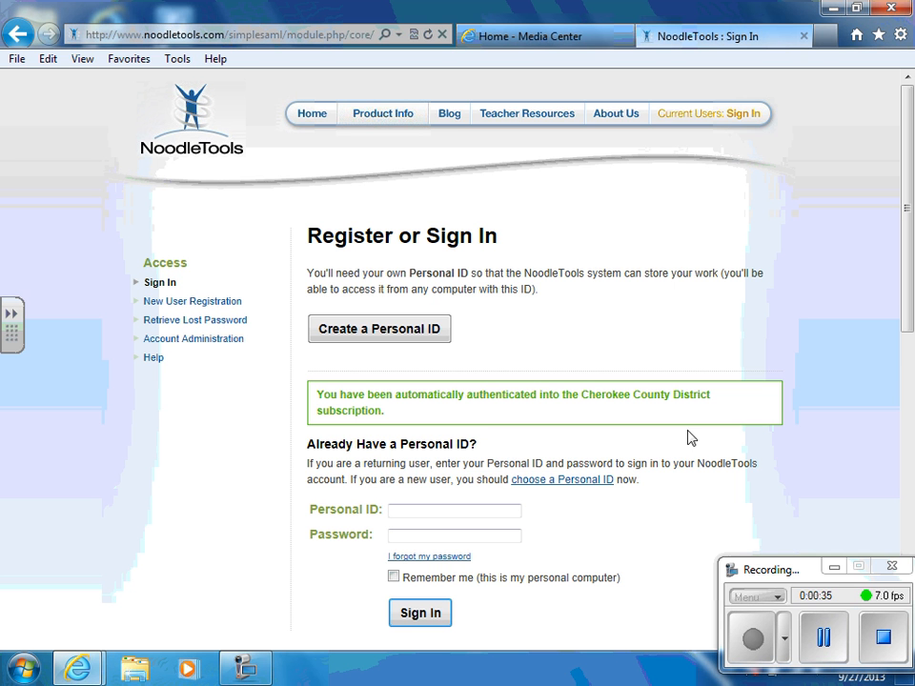
click(430, 512)
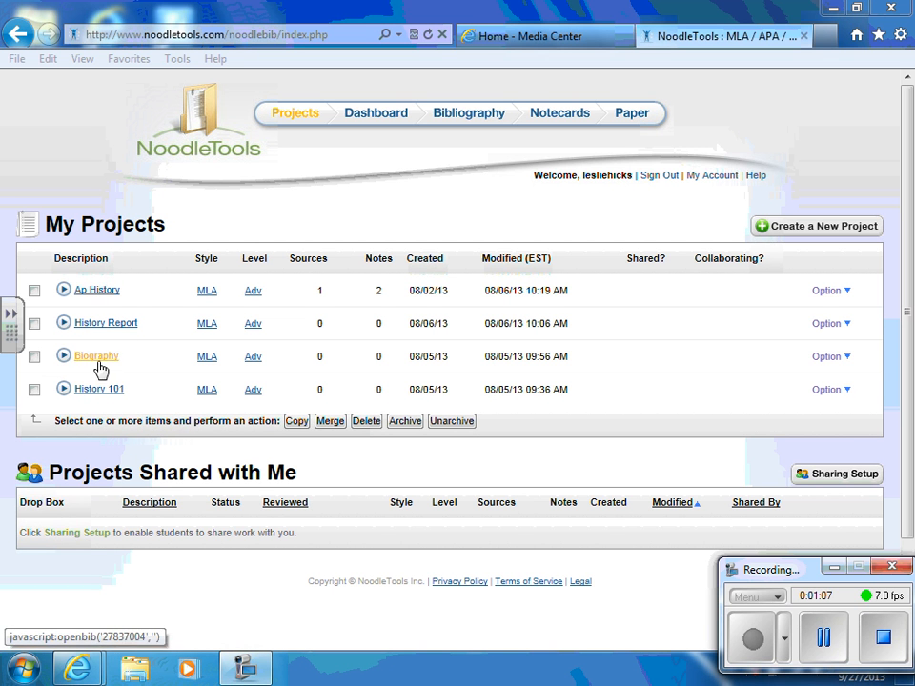
Create a new project with MLA citation style, Advanced level and the description "Hispanic Heritage"
click(783, 231)
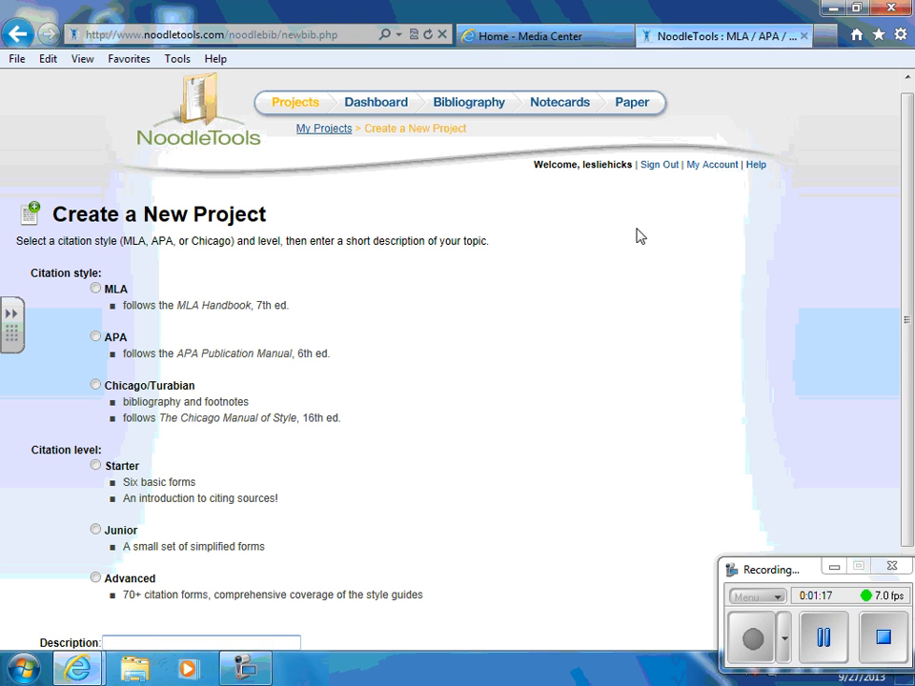
click(96, 290)
scroll(370, 405, down, 2)
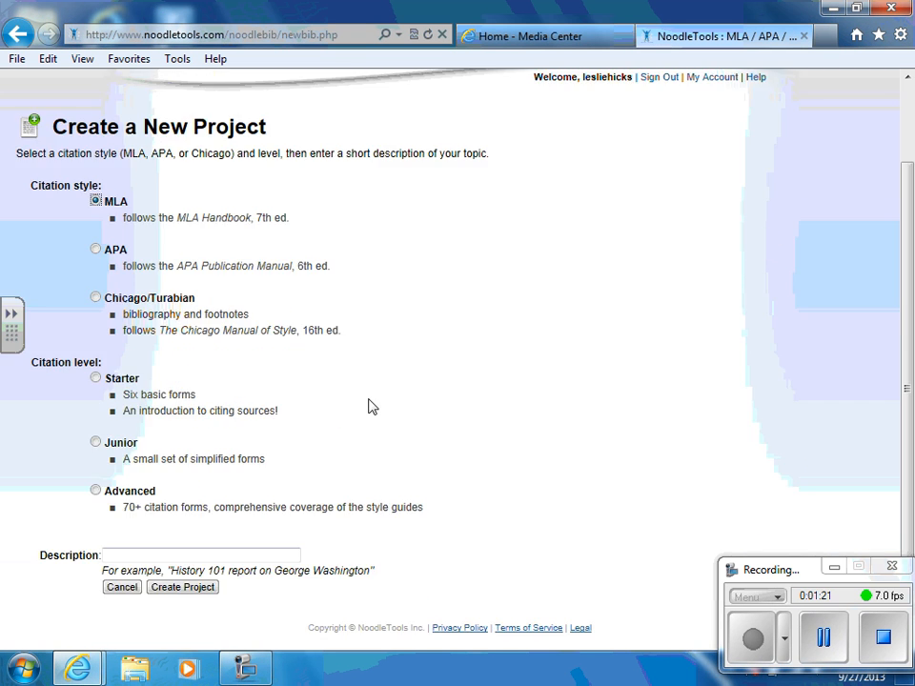
click(96, 466)
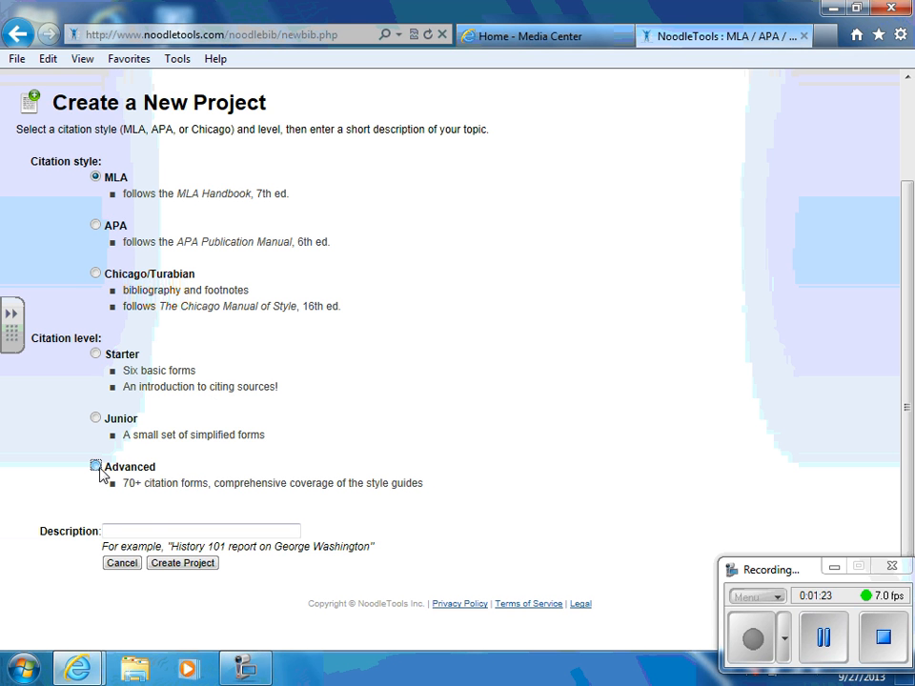
click(170, 529)
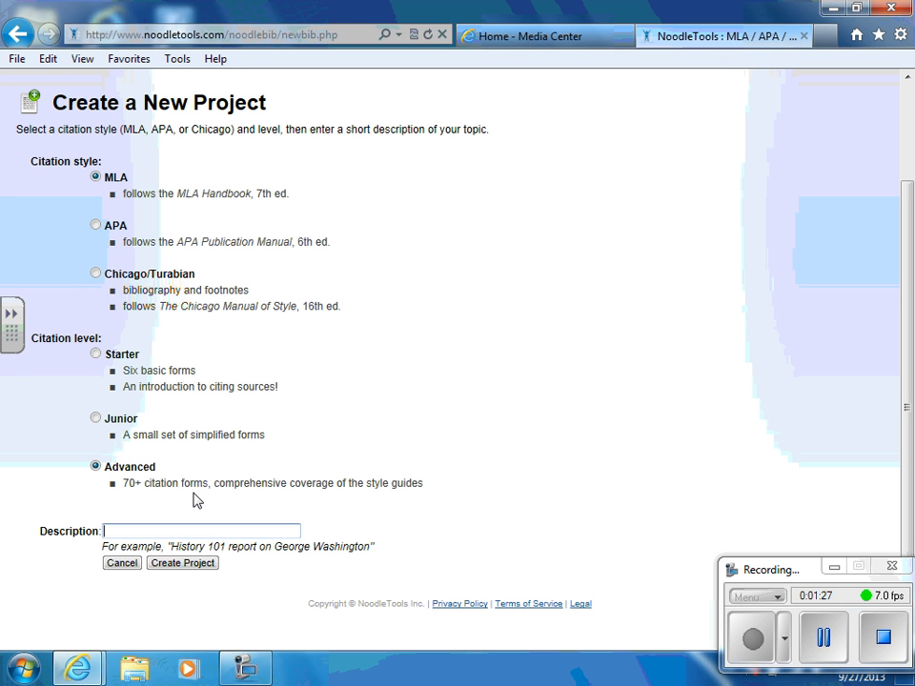
text(Hispanic Heritgage)
click(191, 565)
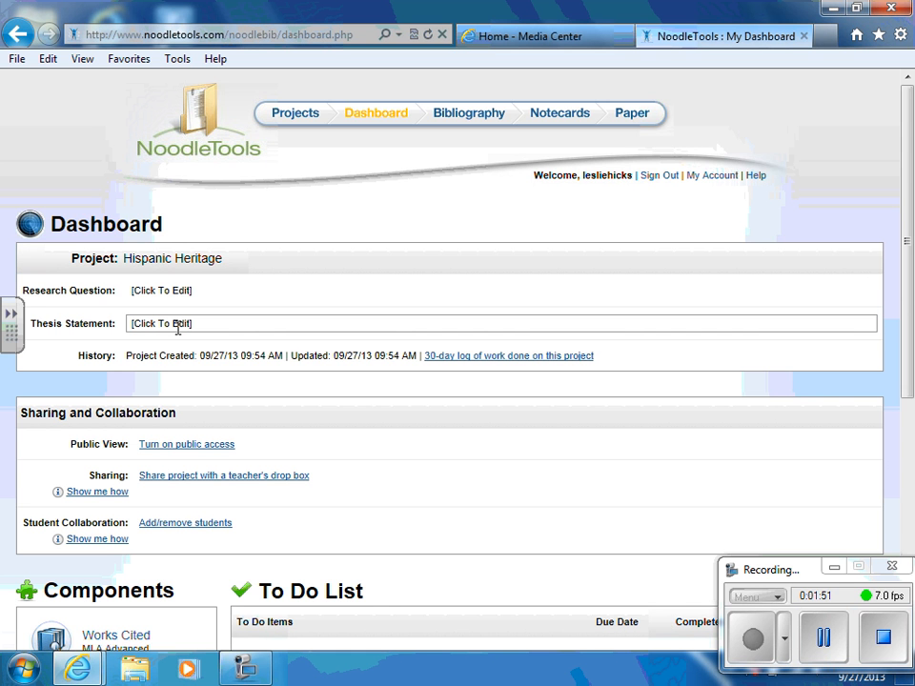
Open the Works Cited component of the Hispanic Heritage project from its dashboard
scroll(339, 484, down, 3)
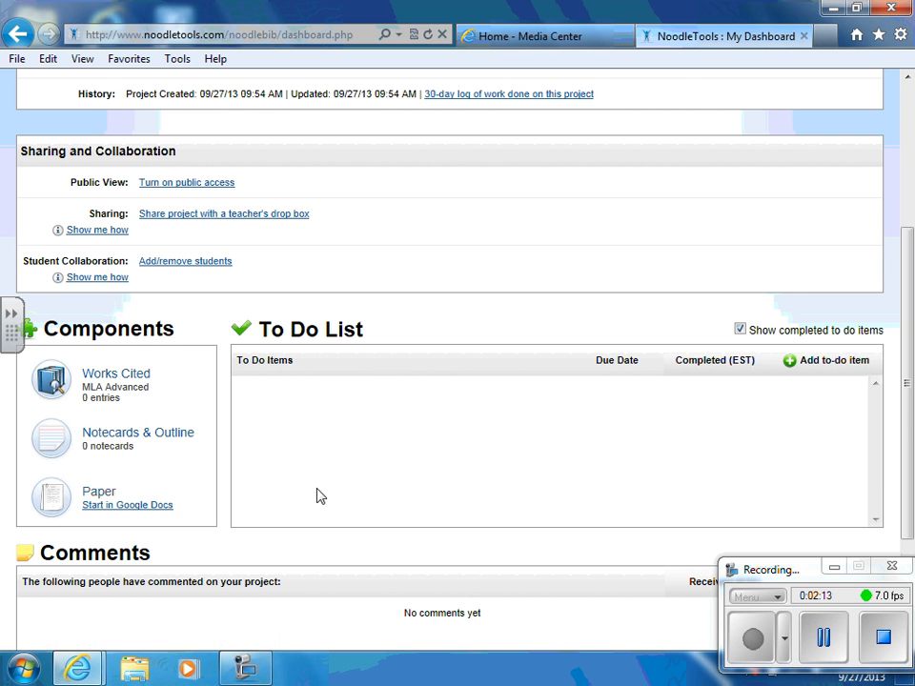
scroll(317, 496, down, 3)
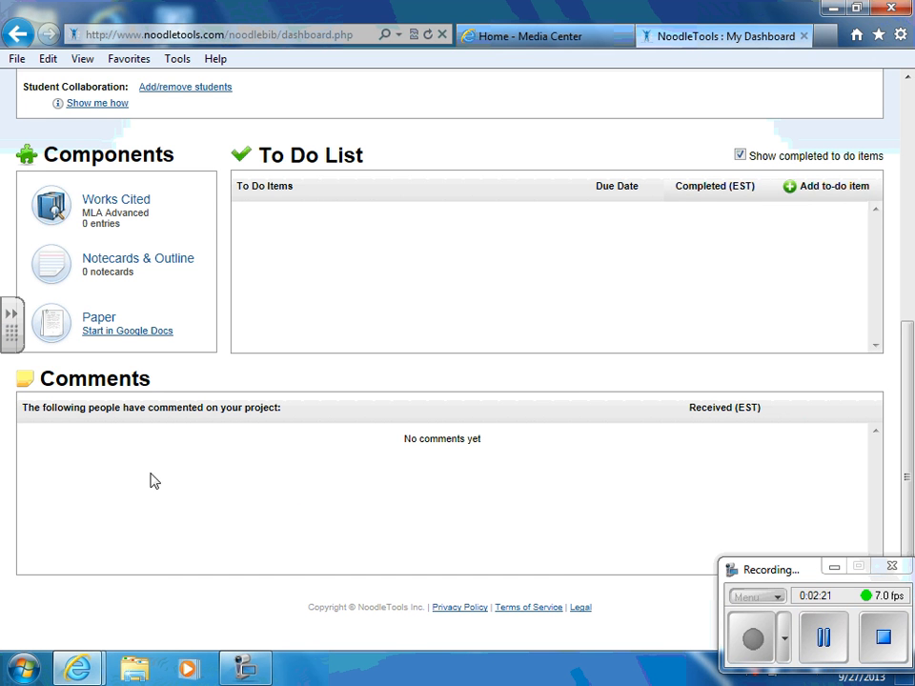
click(122, 208)
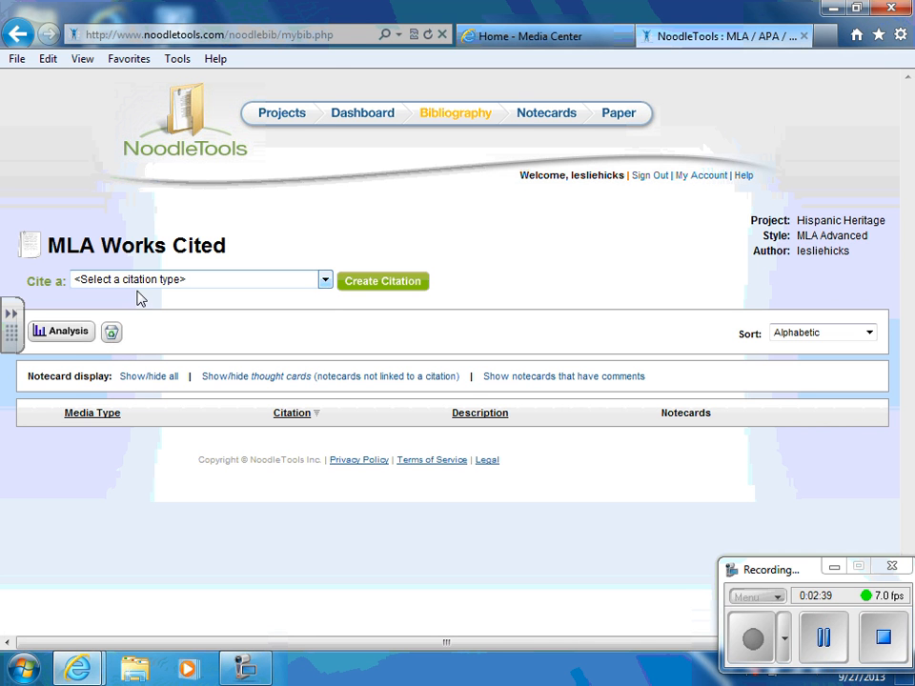
Look through the available citation types, choose Web Site from the commonly cited ones and start the citation
click(324, 280)
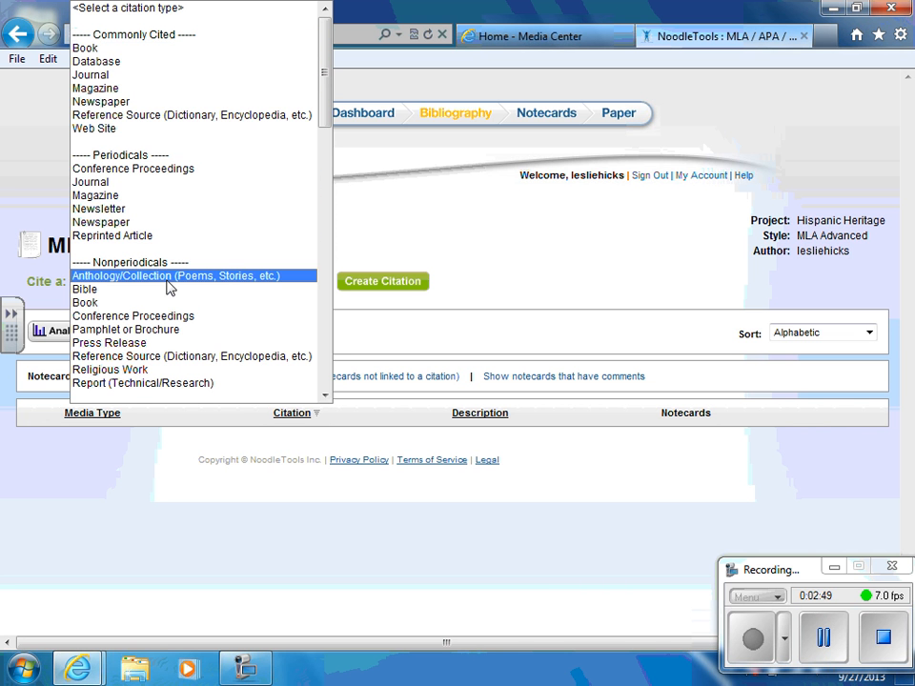
scroll(168, 288, down, 4)
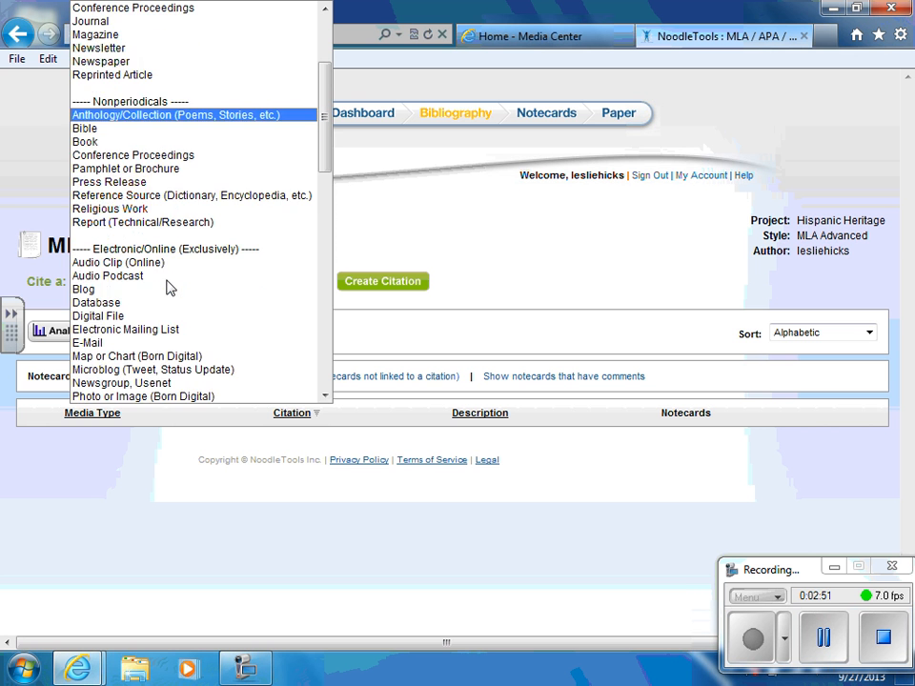
scroll(169, 288, down, 6)
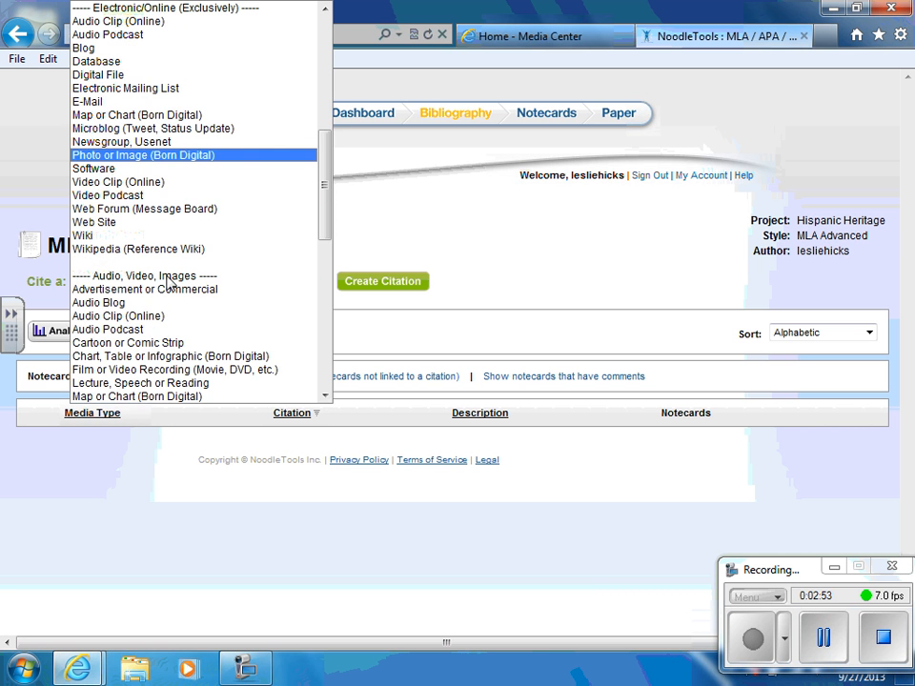
scroll(168, 282, down, 7)
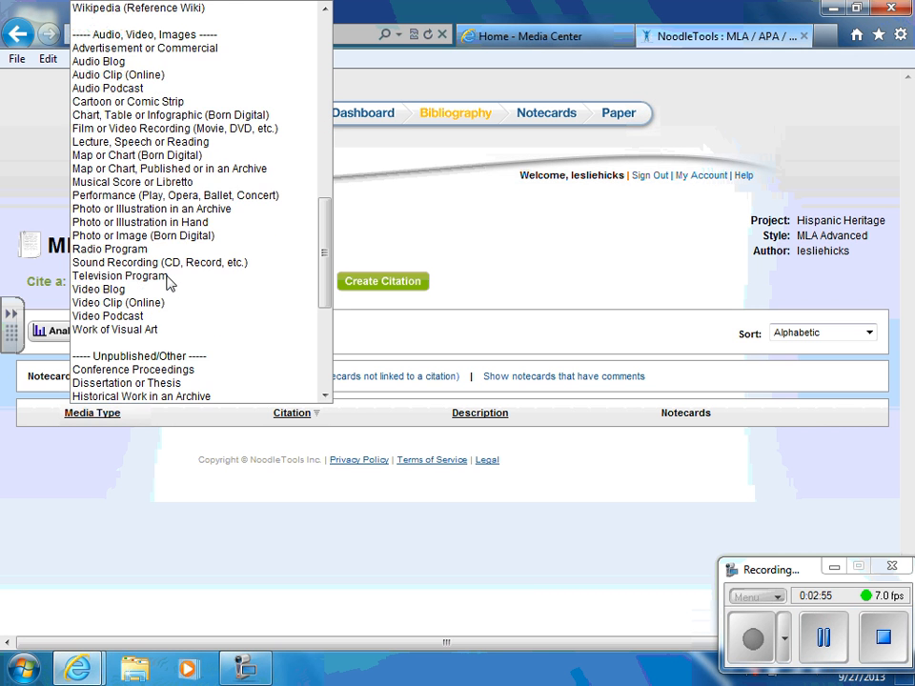
scroll(168, 282, down, 5)
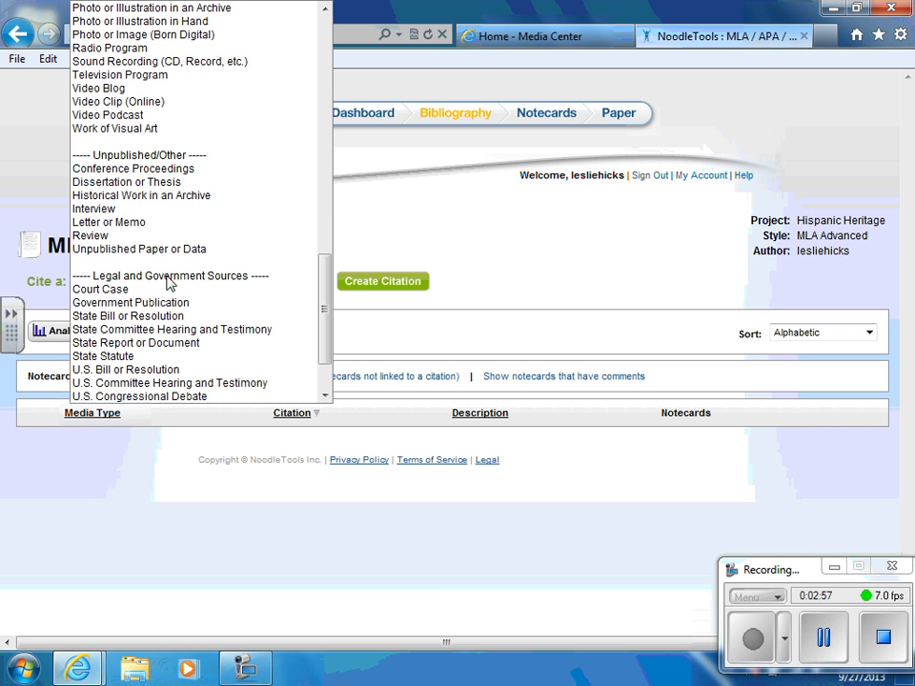
drag(324, 303, 325, 33)
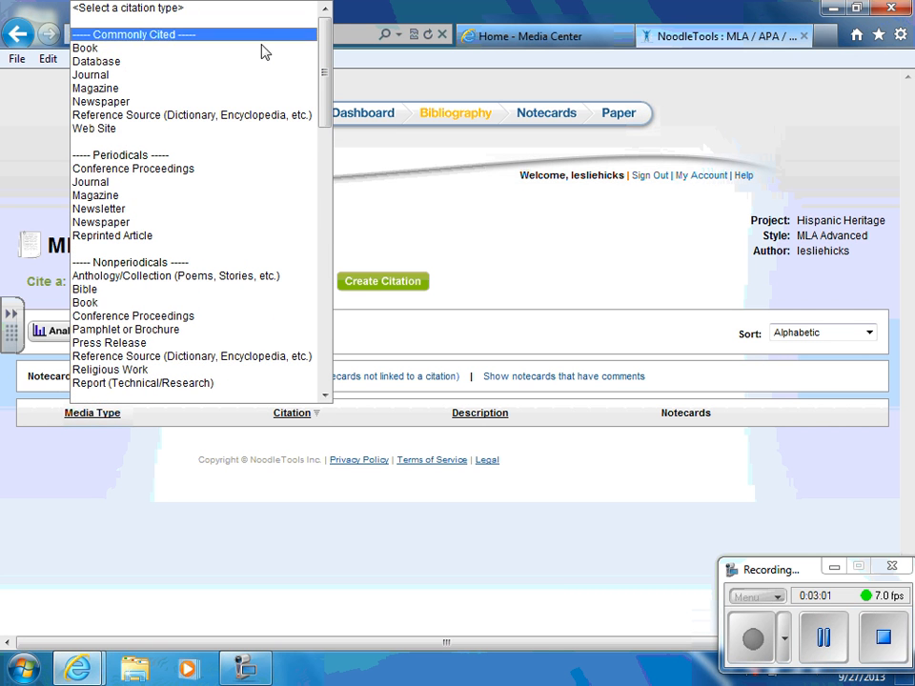
click(112, 135)
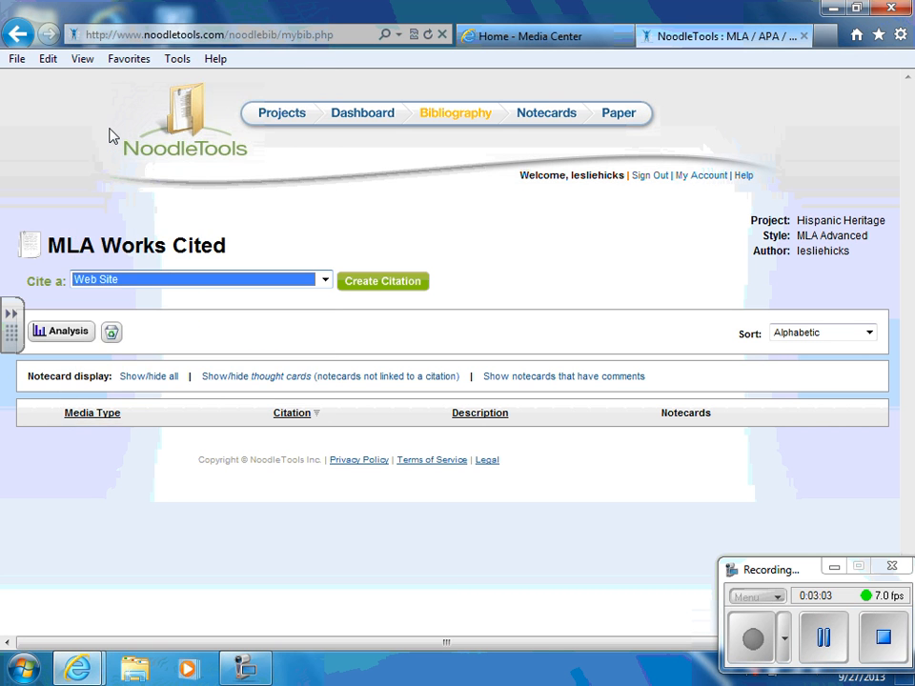
click(384, 284)
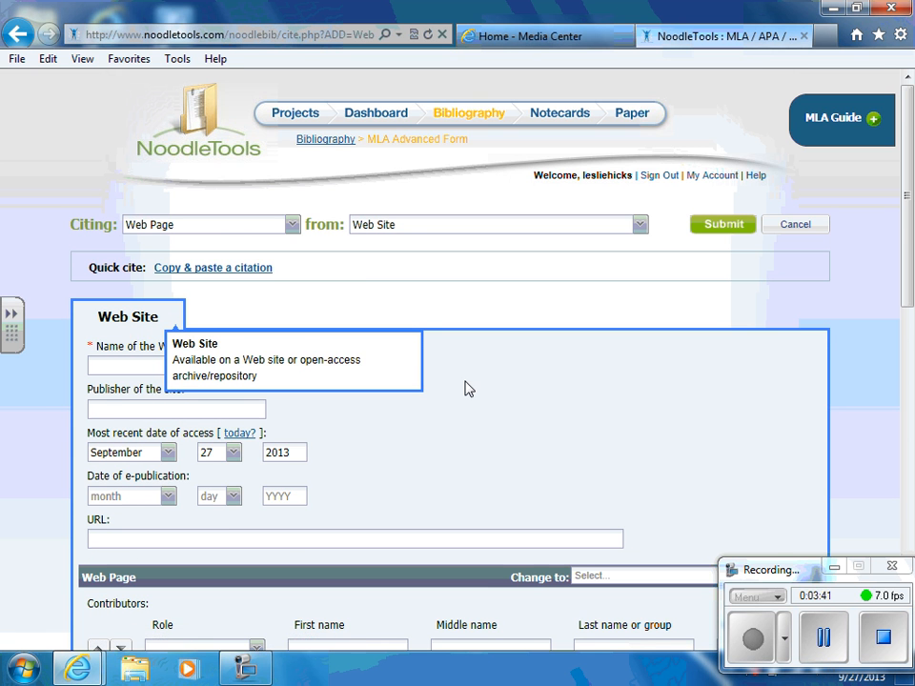
Go through the Web Site citation form's contributor, title, editor, annotation and works cited fields, and submit the form
scroll(466, 389, down, 3)
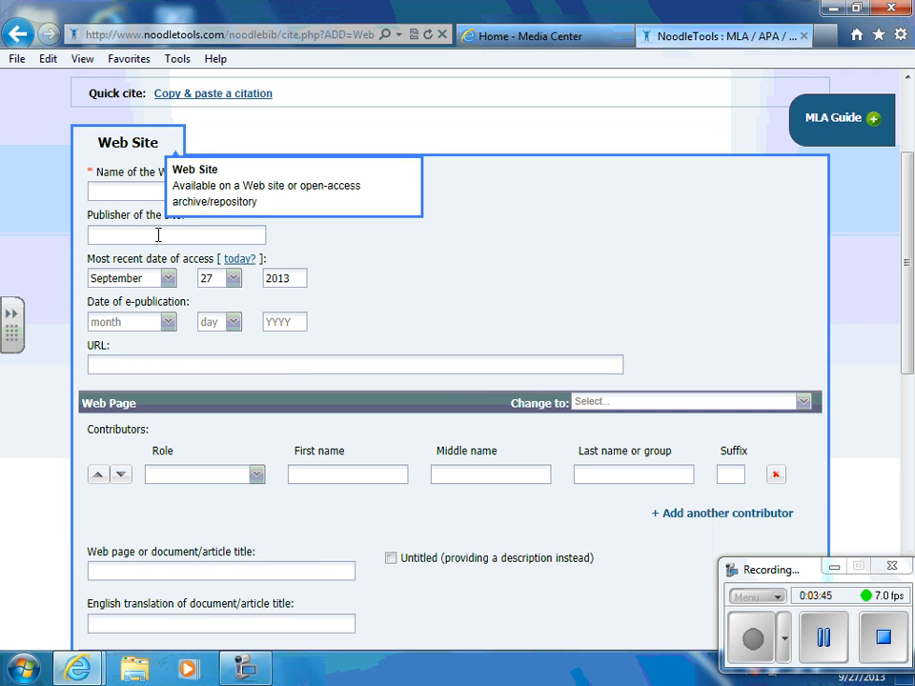
scroll(292, 408, down, 2)
scroll(292, 408, down, 3)
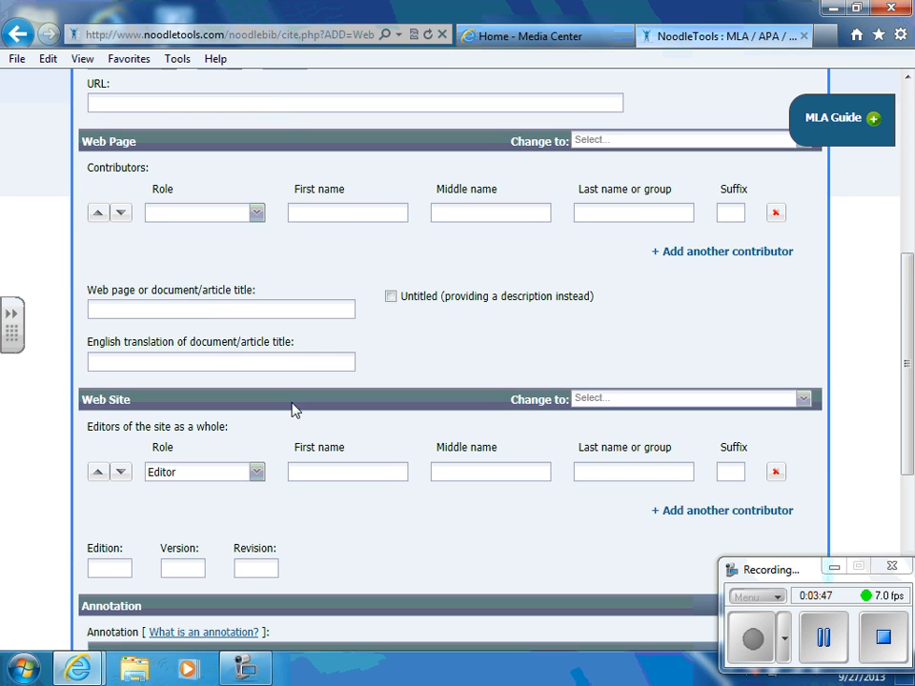
scroll(297, 332, down, 4)
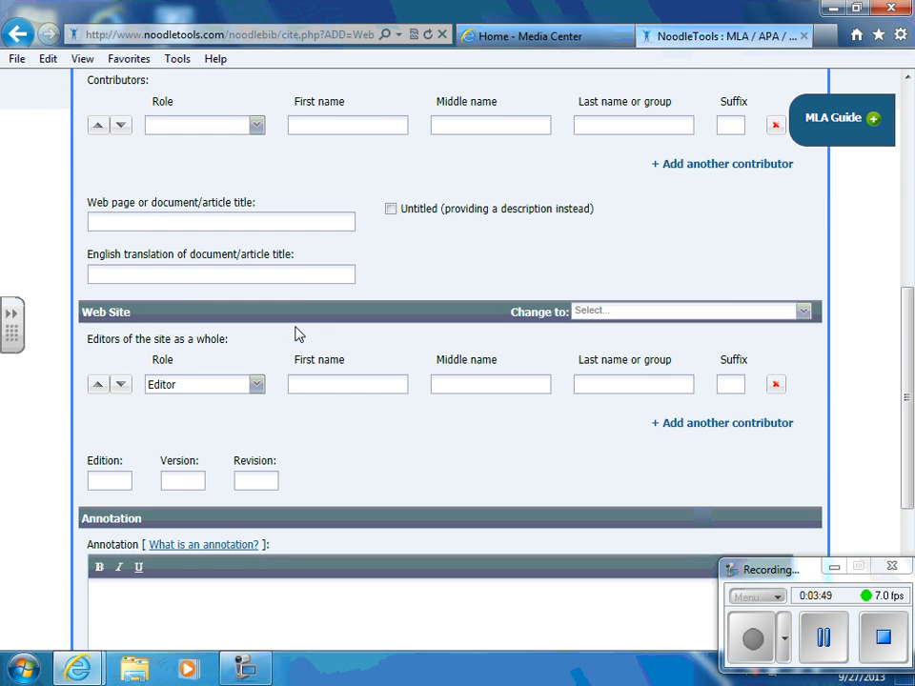
scroll(296, 333, down, 2)
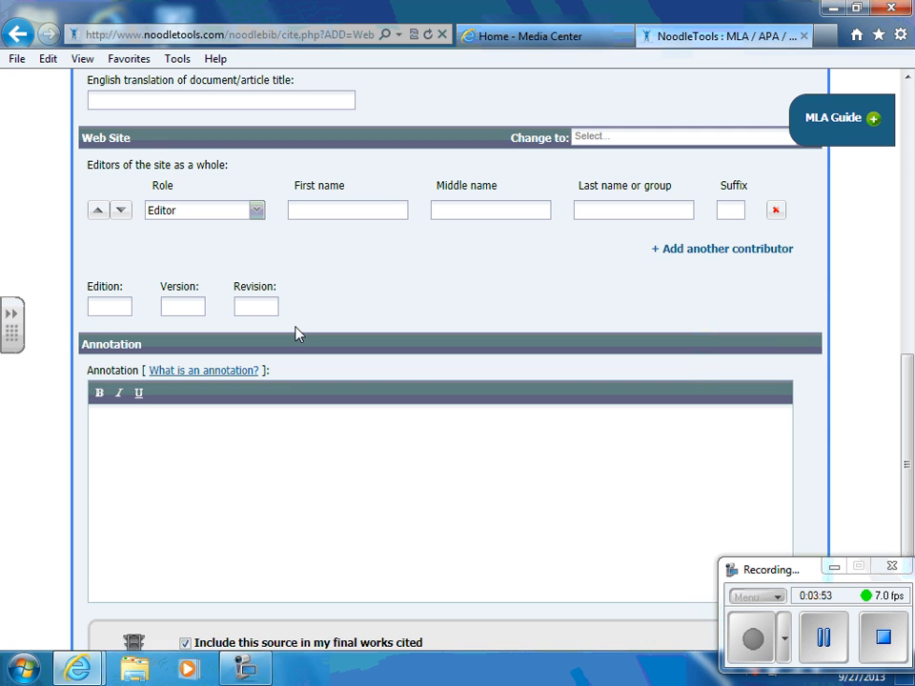
scroll(295, 332, down, 3)
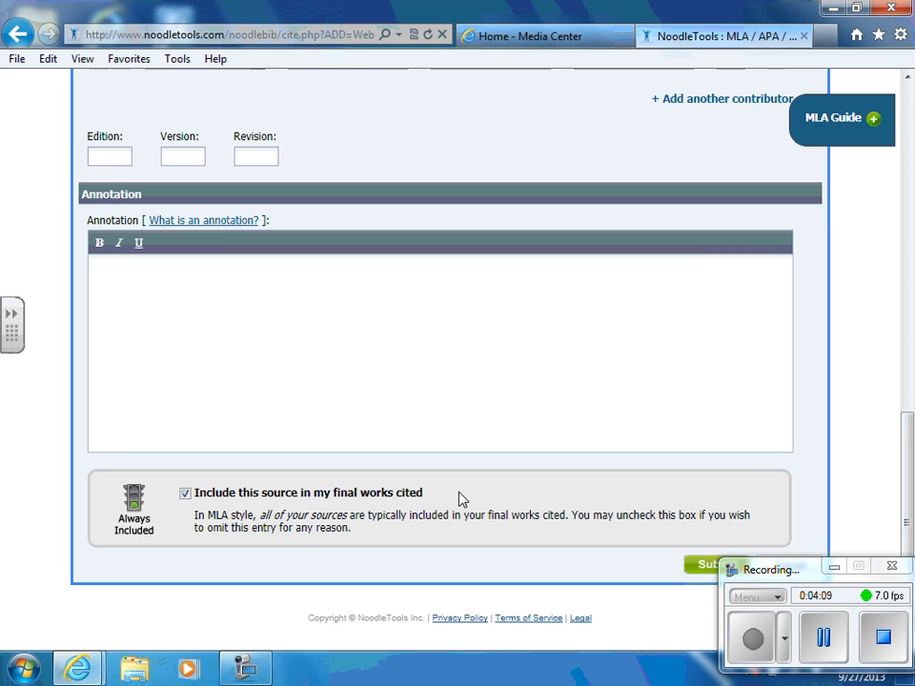
click(701, 568)
click(815, 634)
click(746, 638)
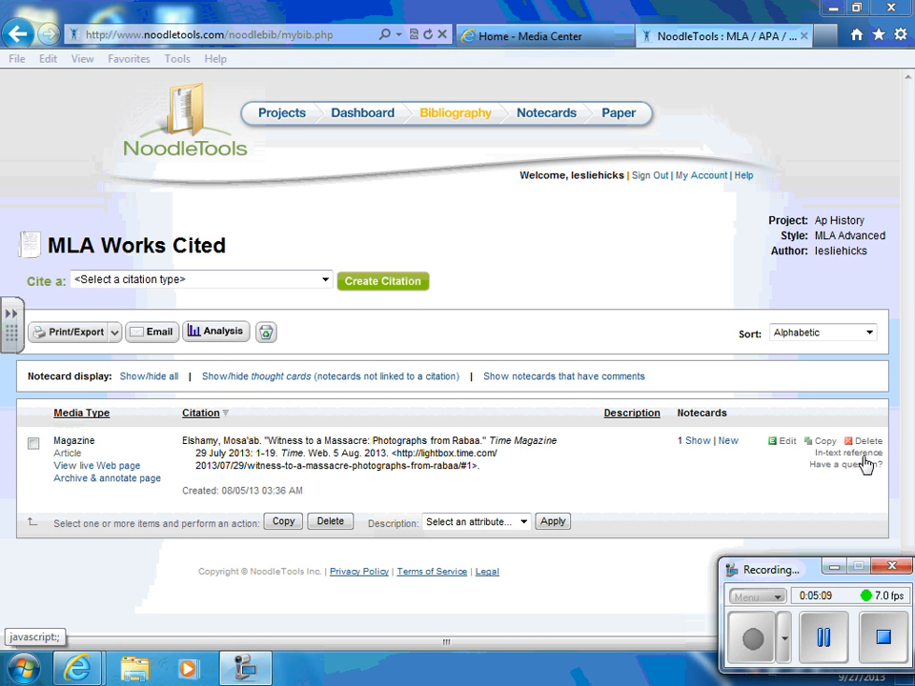
Show the print and export options for the Ap History project's works cited list
click(115, 334)
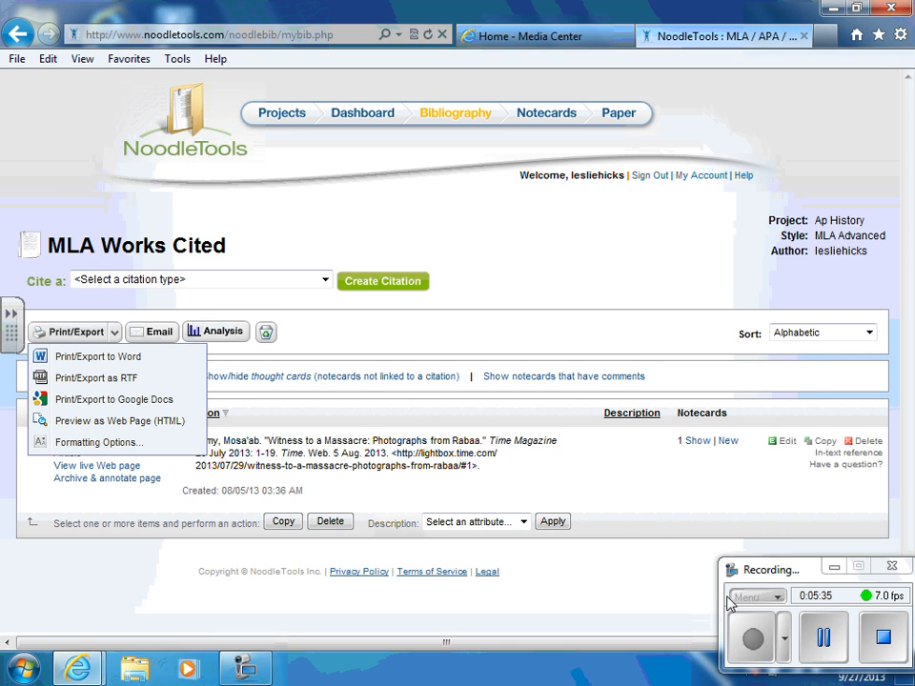
click(741, 642)
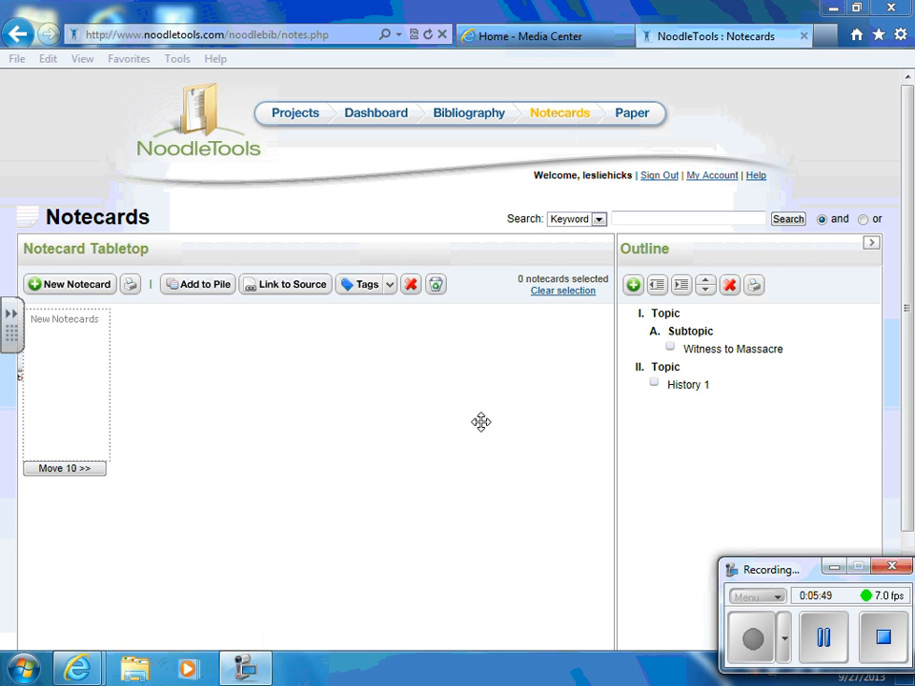
Start a new notecard and link it to the "Witness to a Massacre: Photographs" source
click(99, 288)
click(99, 288)
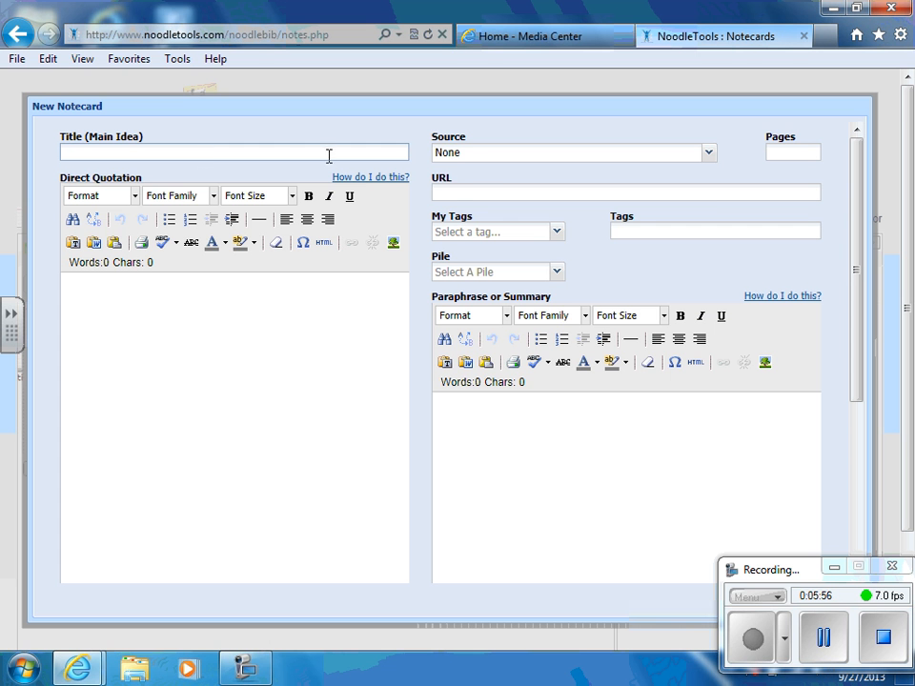
click(711, 156)
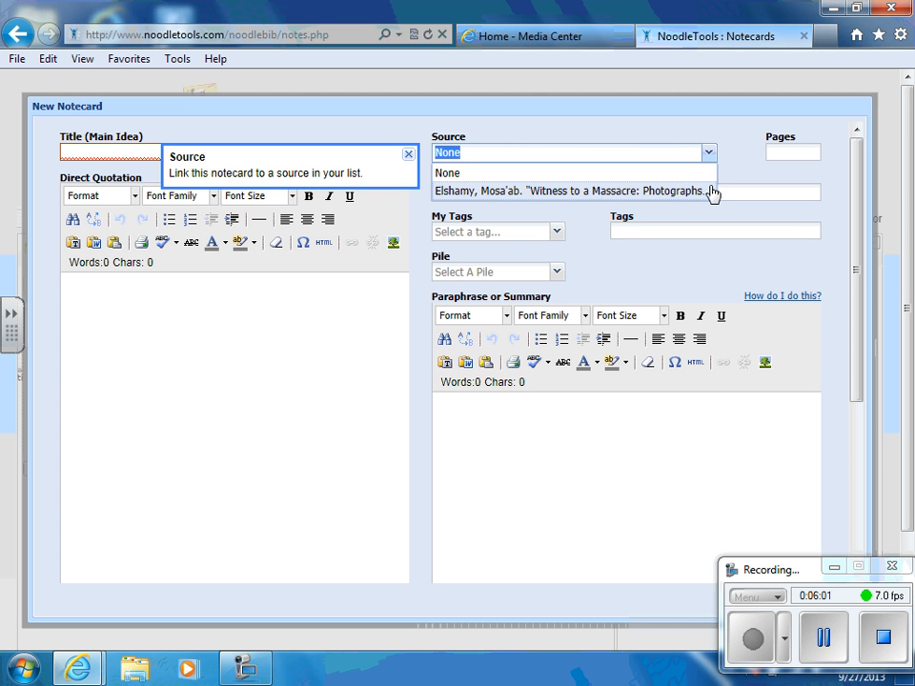
click(711, 193)
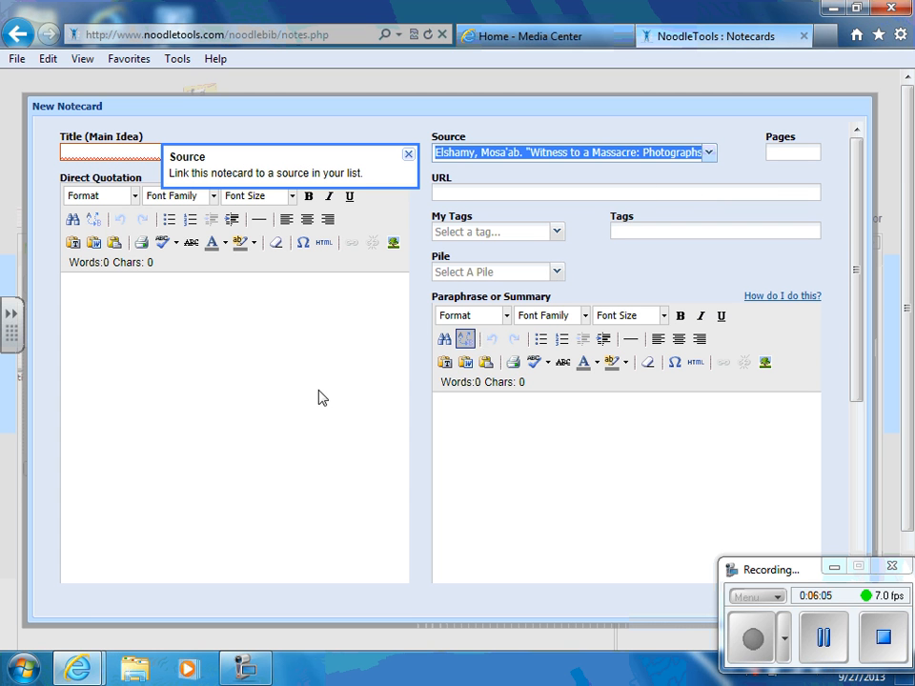
Go through the new notecard's Direct Quotation, Paraphrase or Summary, and My Ideas sections, and close the form
click(166, 376)
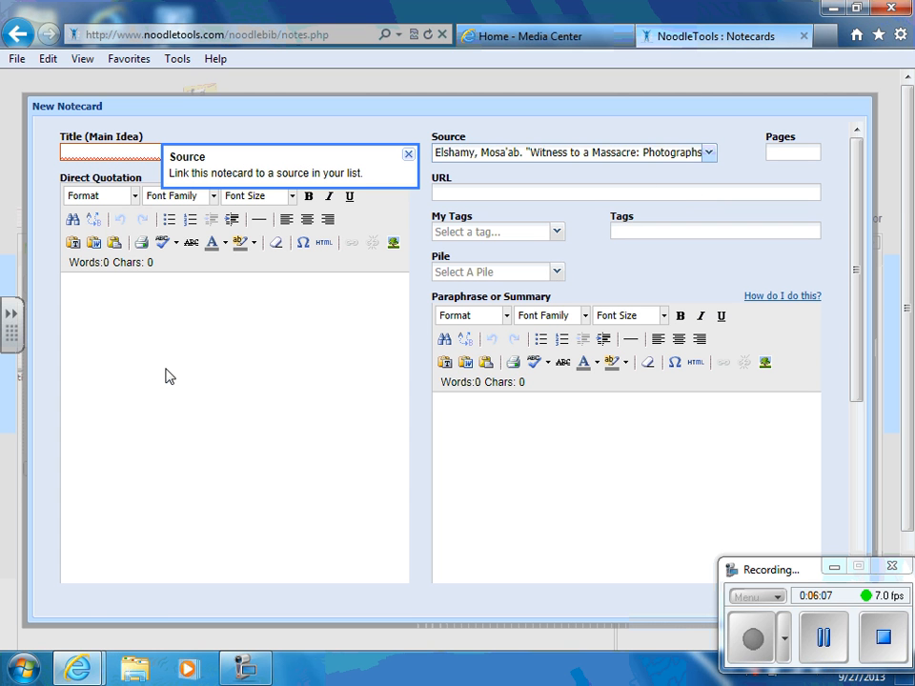
scroll(165, 377, down, 2)
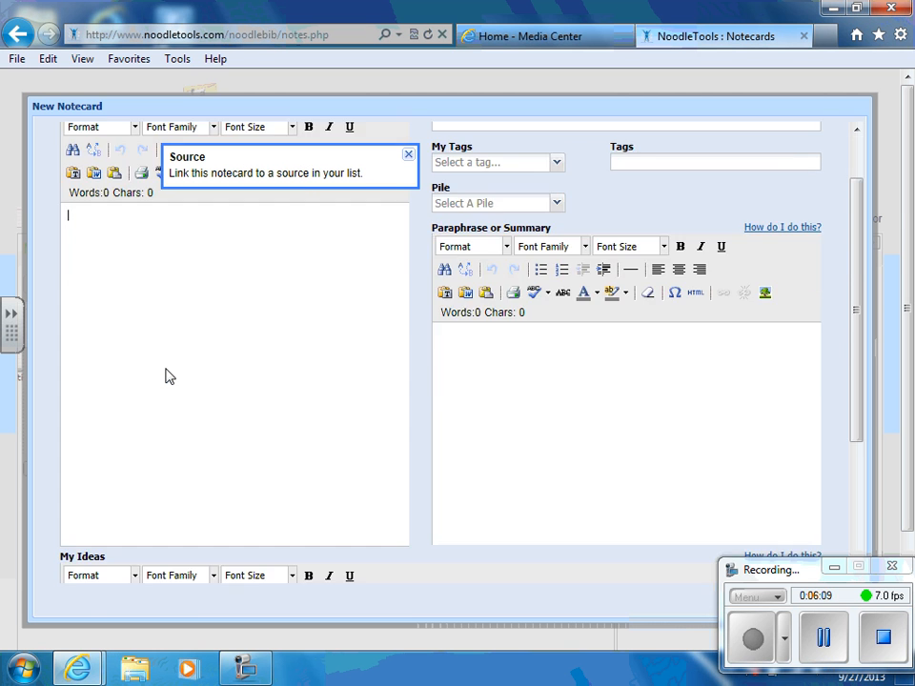
scroll(166, 376, down, 2)
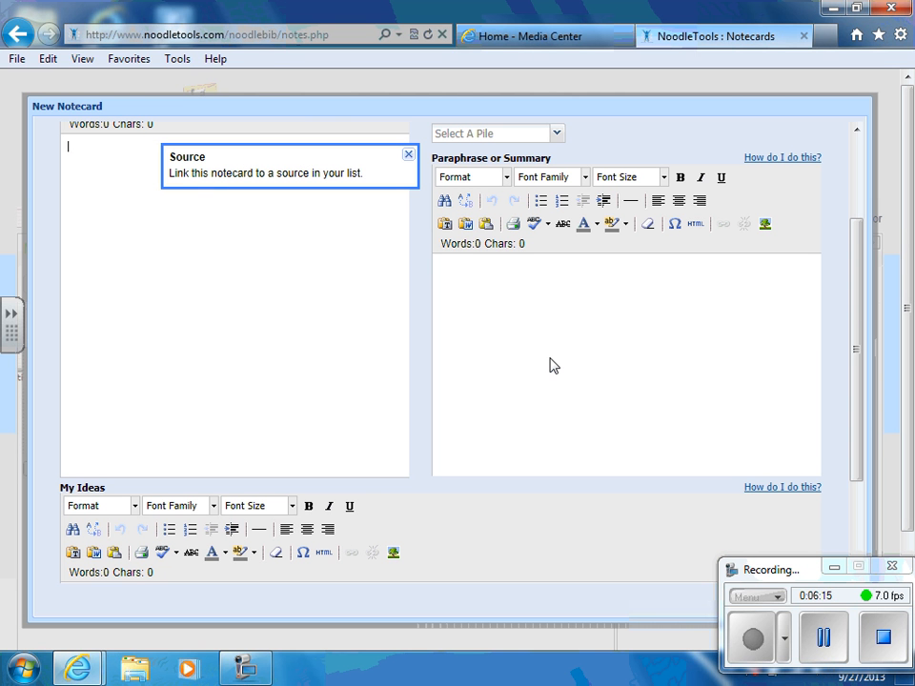
scroll(548, 365, down, 4)
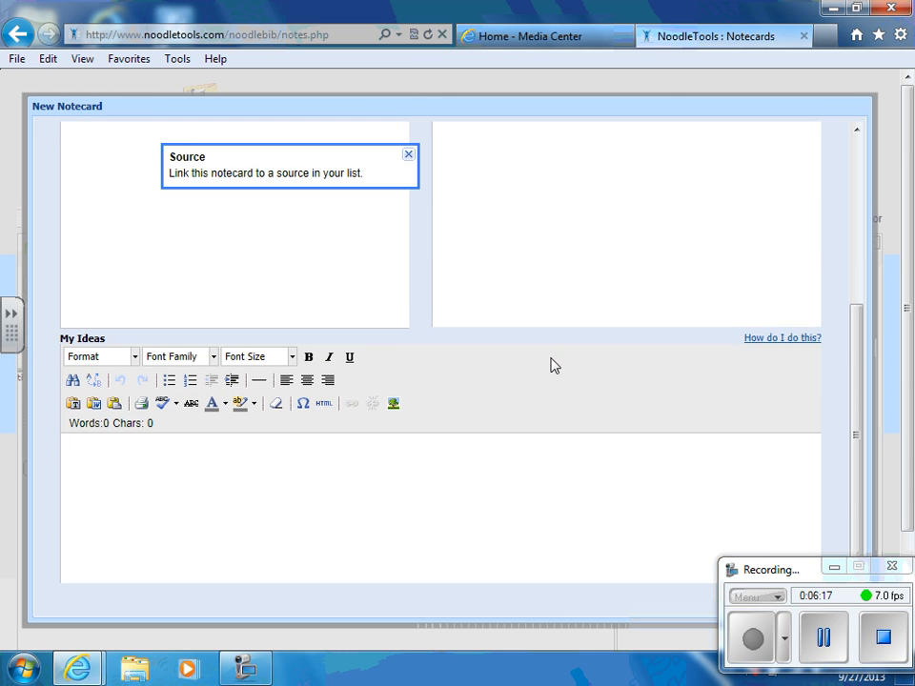
scroll(437, 439, down, 2)
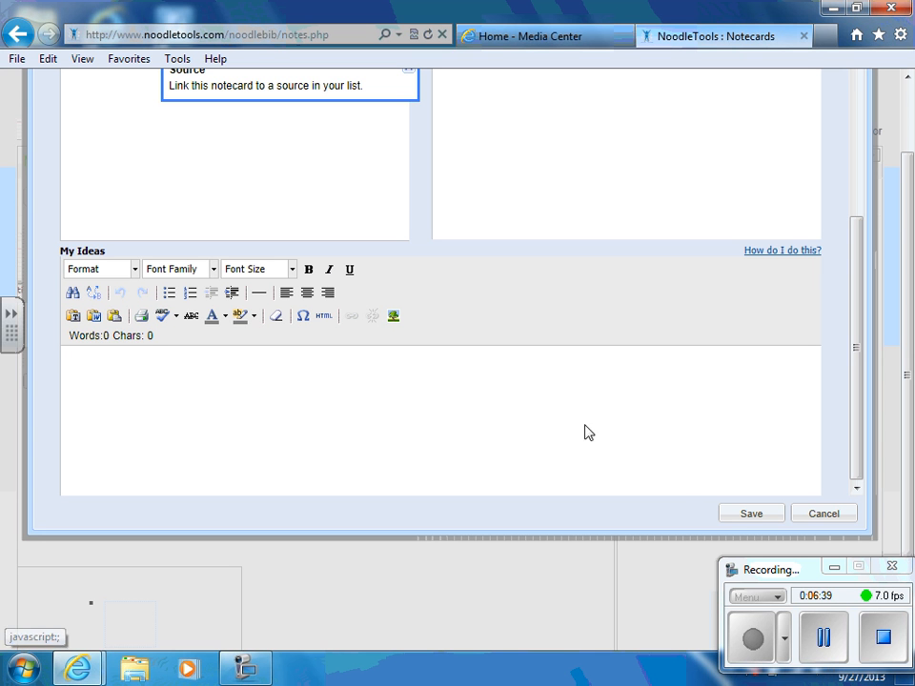
click(736, 515)
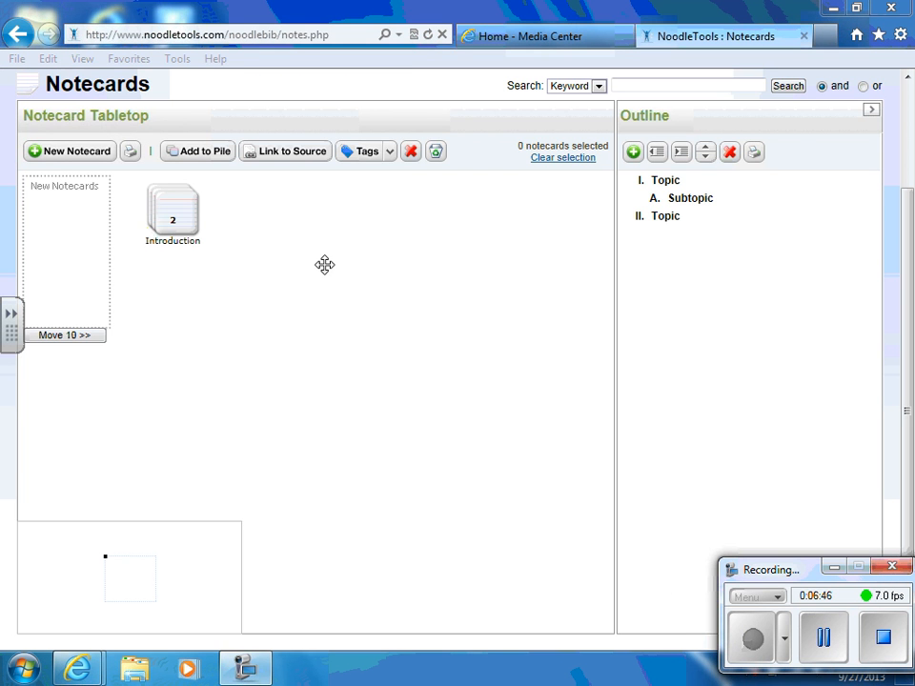
View the details of the notecards in the Introduction pile and return to the tabletop
mouse_move(184, 240)
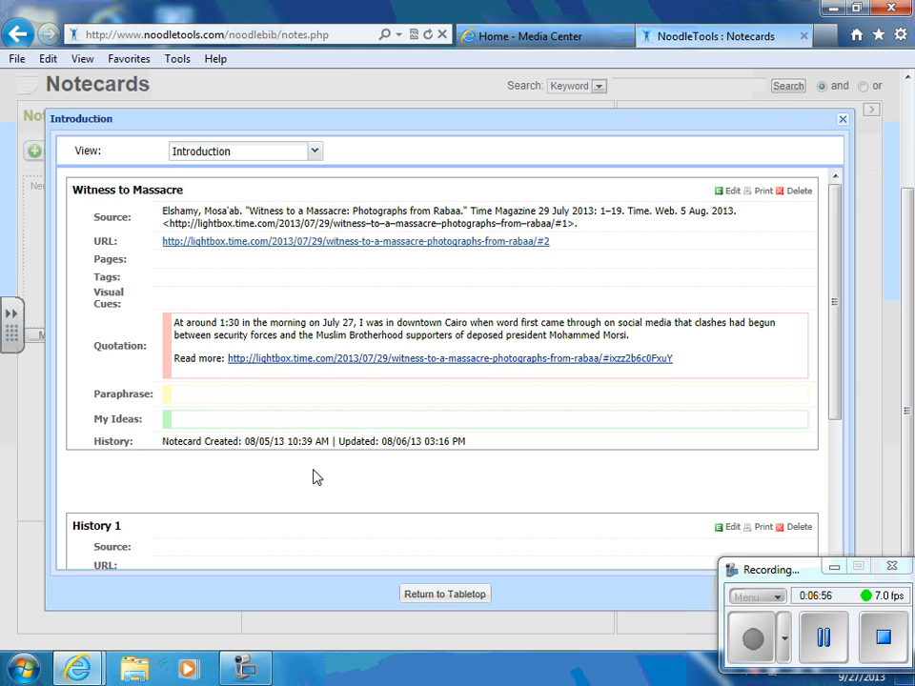
scroll(551, 420, down, 1)
scroll(550, 420, down, 2)
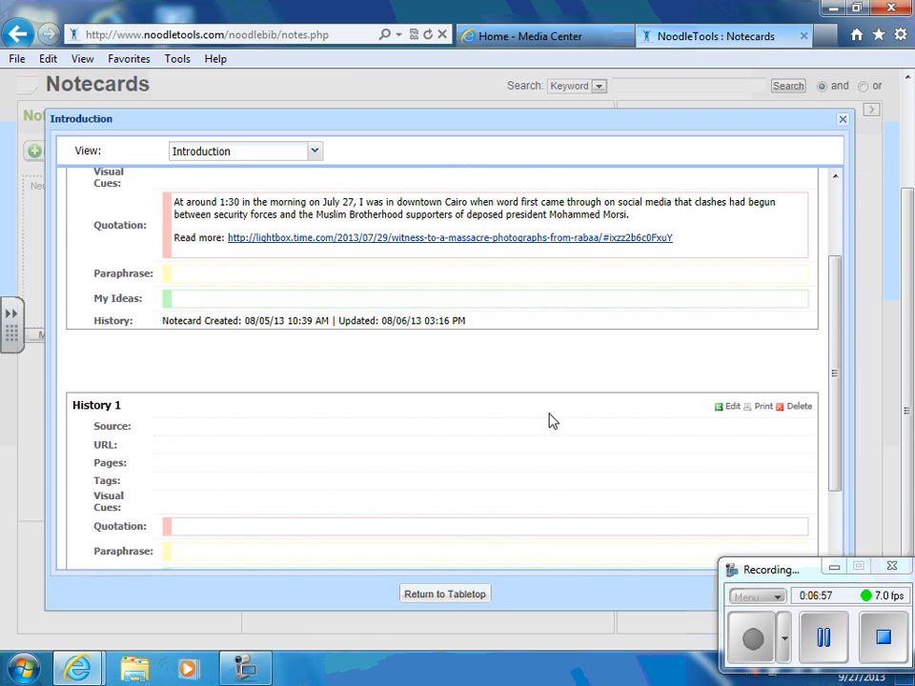
click(475, 600)
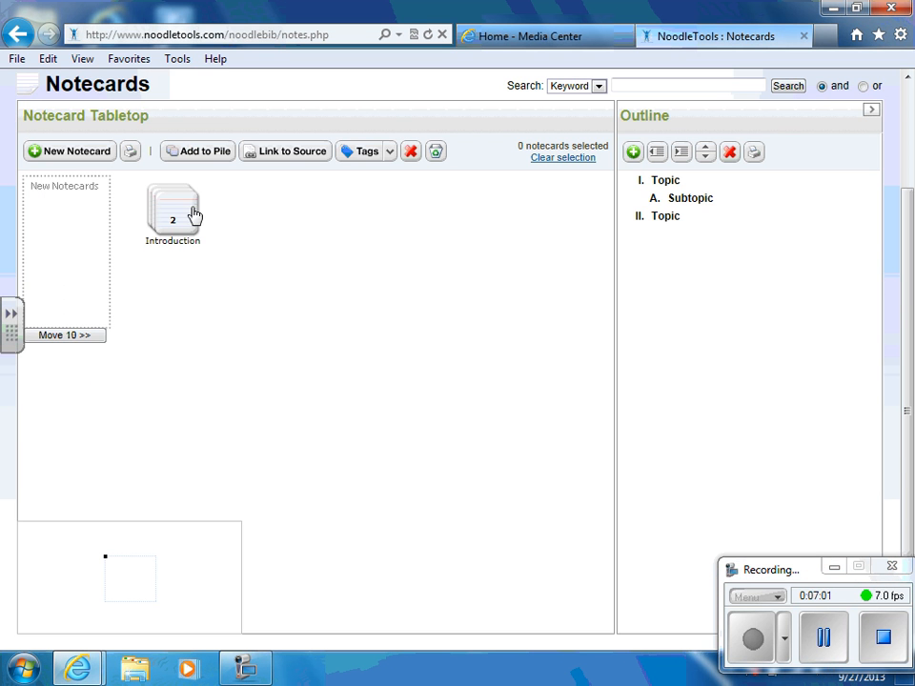
Shift the Introduction pile a short distance across the tabletop, away from the New Notecards area, and expand it
mouse_move(172, 207)
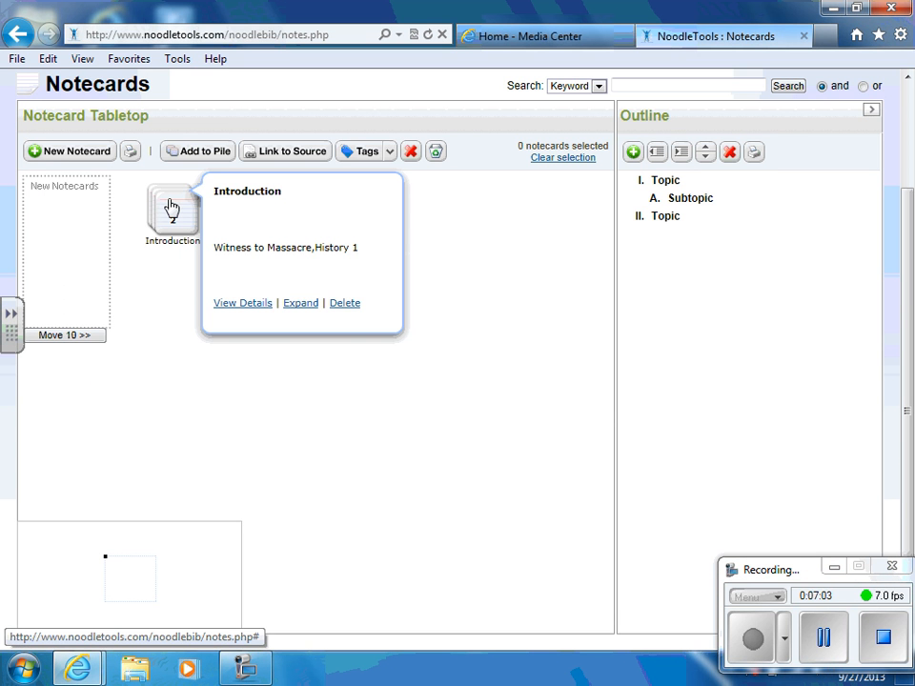
drag(172, 208, 233, 207)
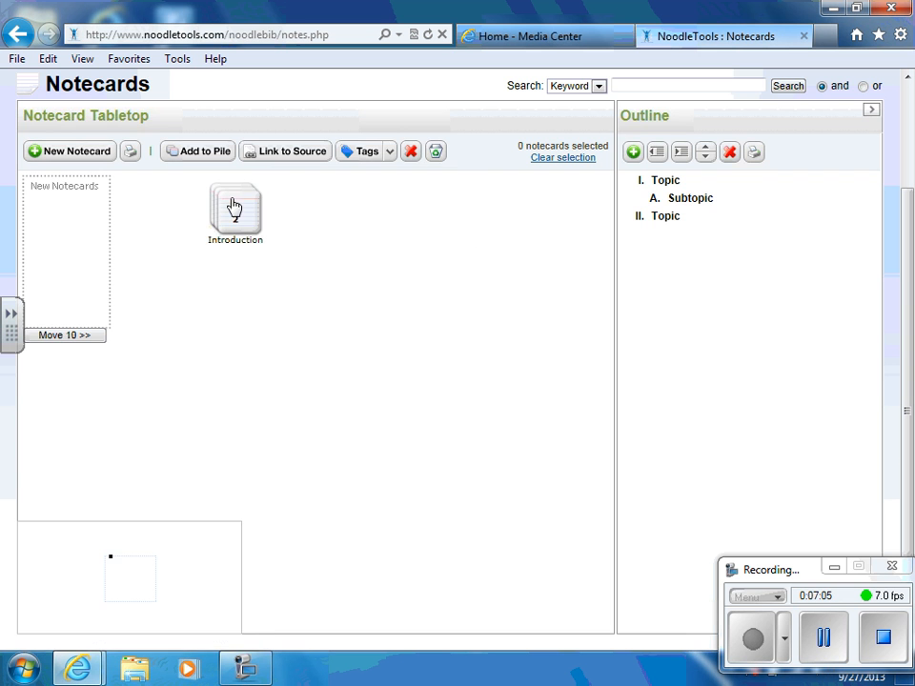
click(360, 302)
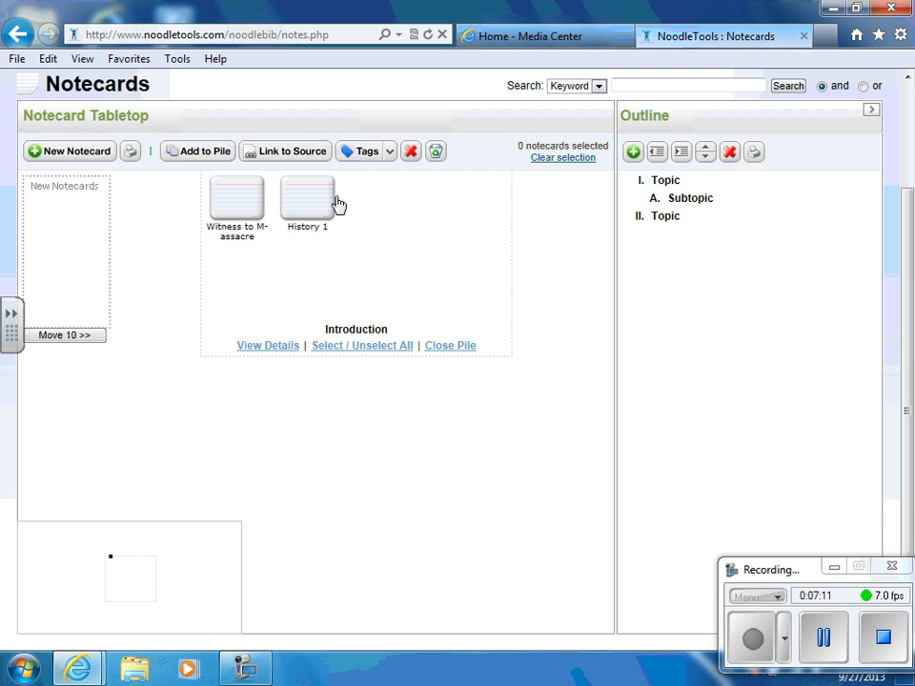
Place the Witness to Massacre notecard from the expanded pile under the outline's second Topic
mouse_move(319, 205)
mouse_down()
mouse_move(240, 207)
mouse_move(316, 204)
mouse_up()
drag(246, 202, 706, 230)
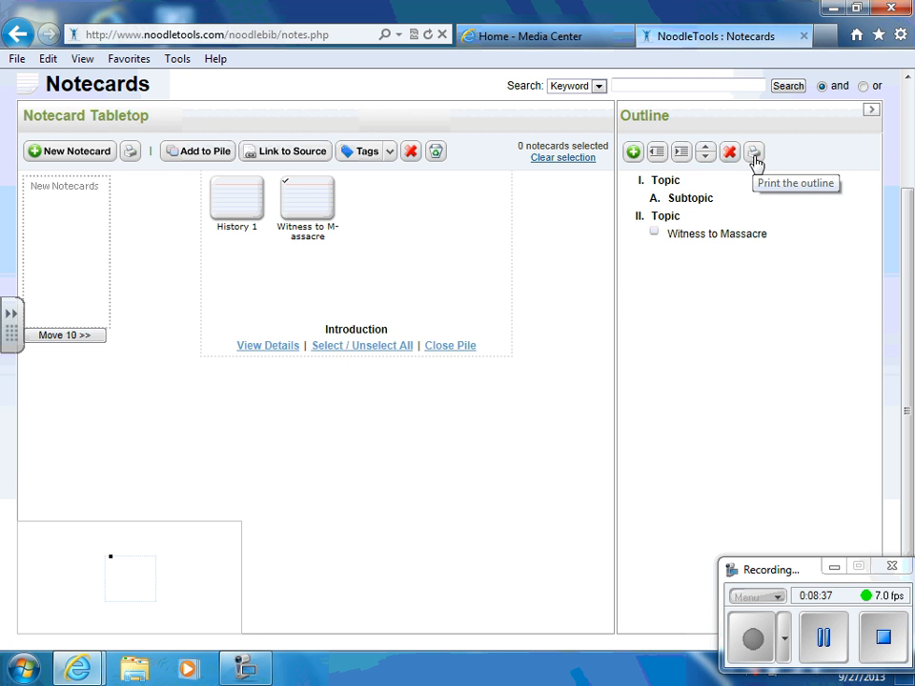
click(821, 636)
click(741, 643)
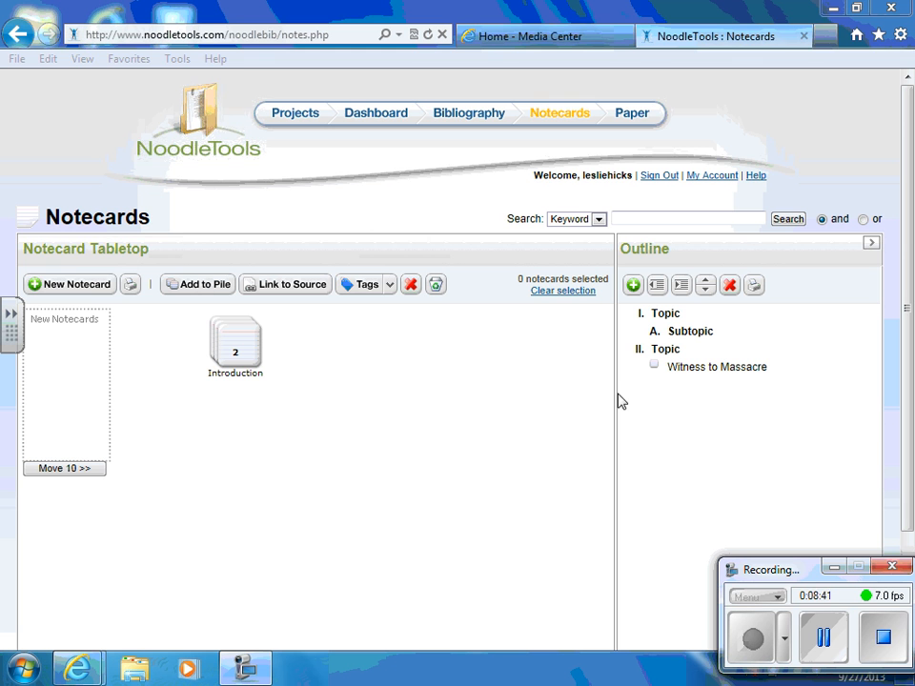
Revisit the Ap History project's bibliography and dashboard, looking over the sharing options, components and to-do list
click(462, 122)
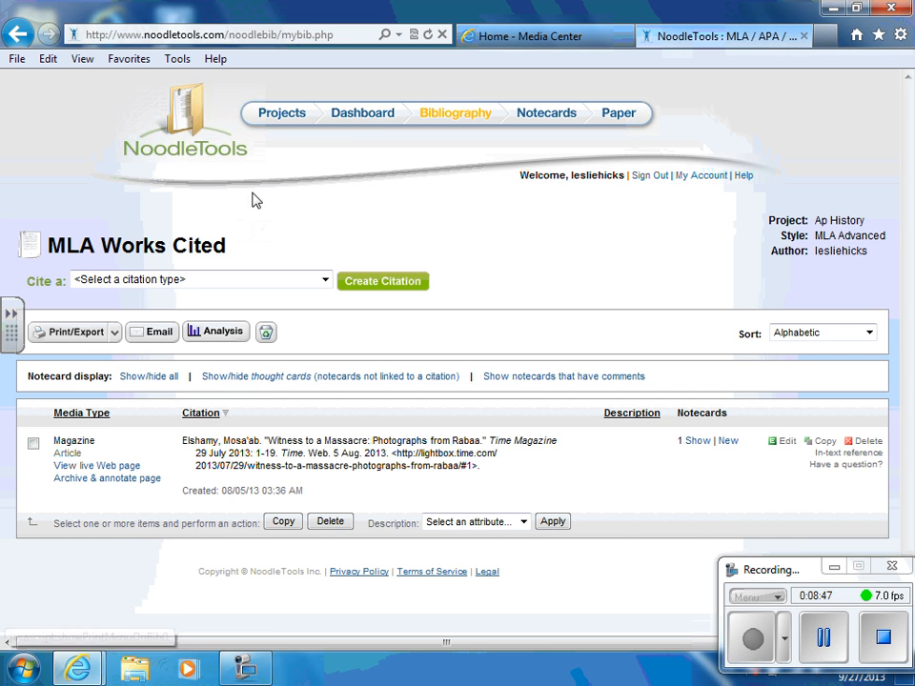
click(378, 117)
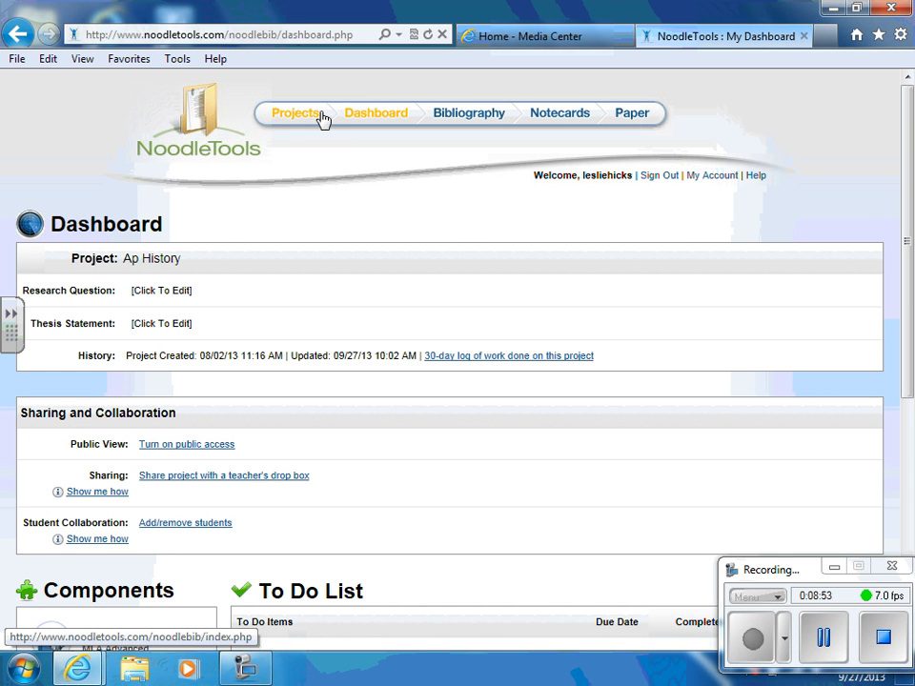
scroll(381, 198, down, 3)
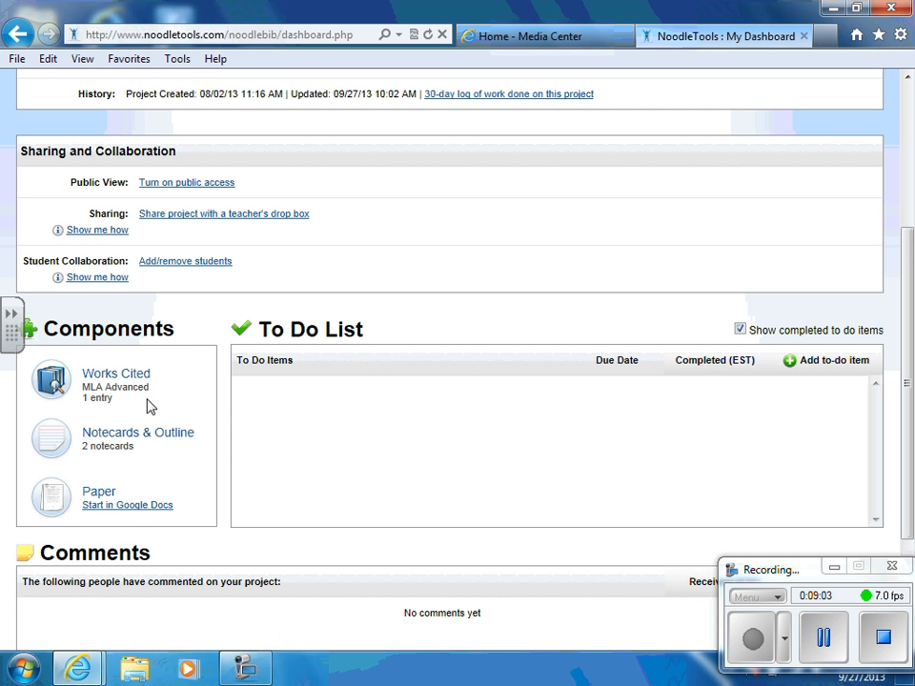
scroll(147, 407, up, 3)
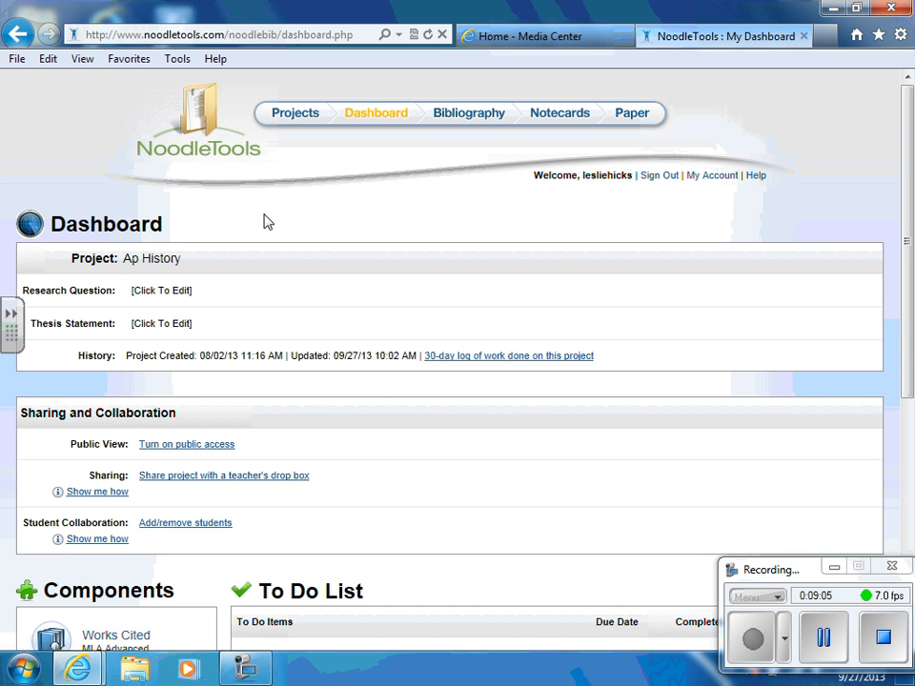
Return to the overview of all projects and look over the own and shared project lists
click(290, 118)
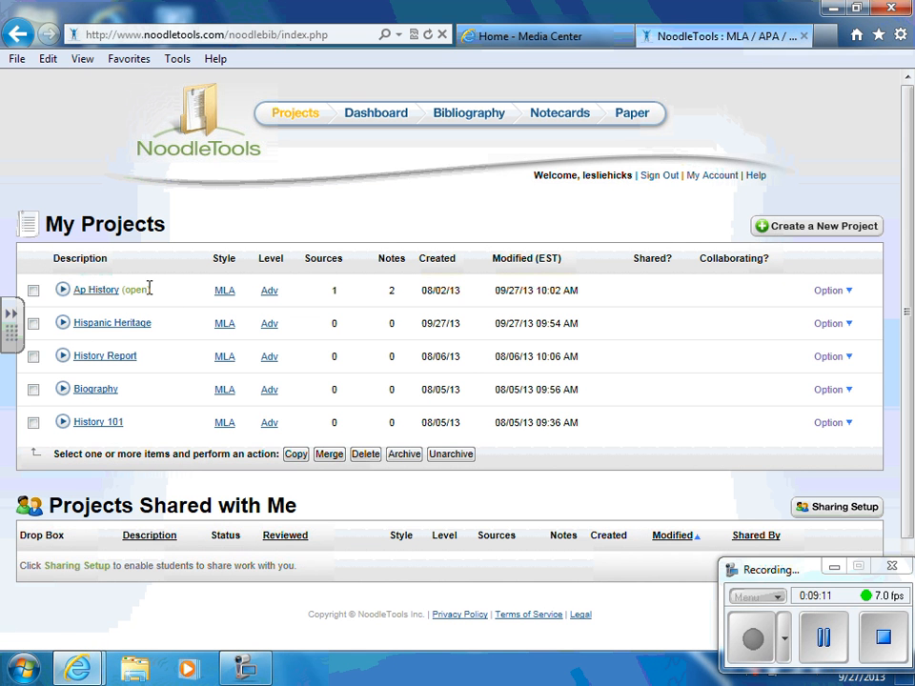
scroll(148, 291, down, 3)
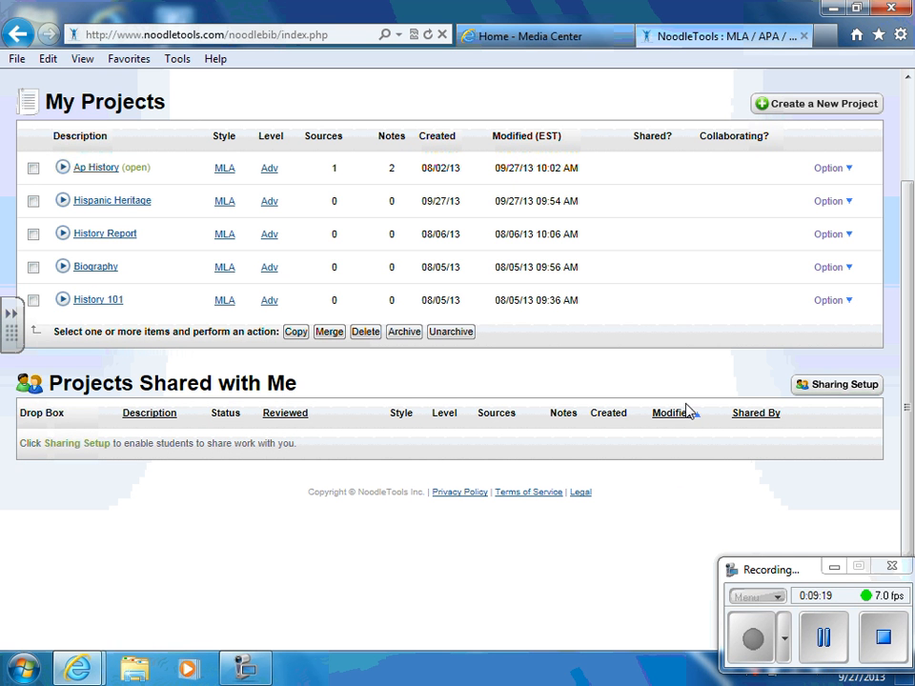
scroll(644, 438, up, 3)
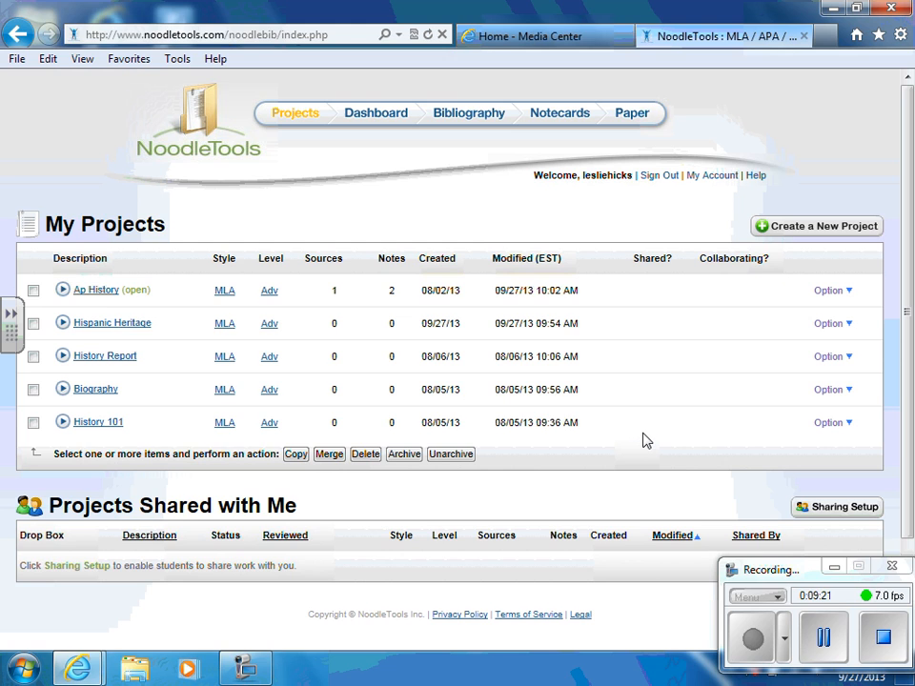